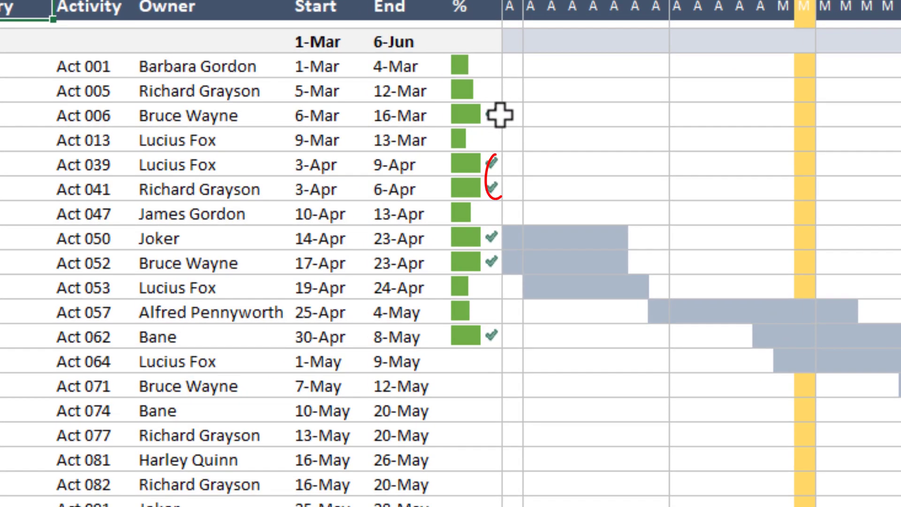
Filter the finished Gantt chart to the Baahu team
click(498, 115)
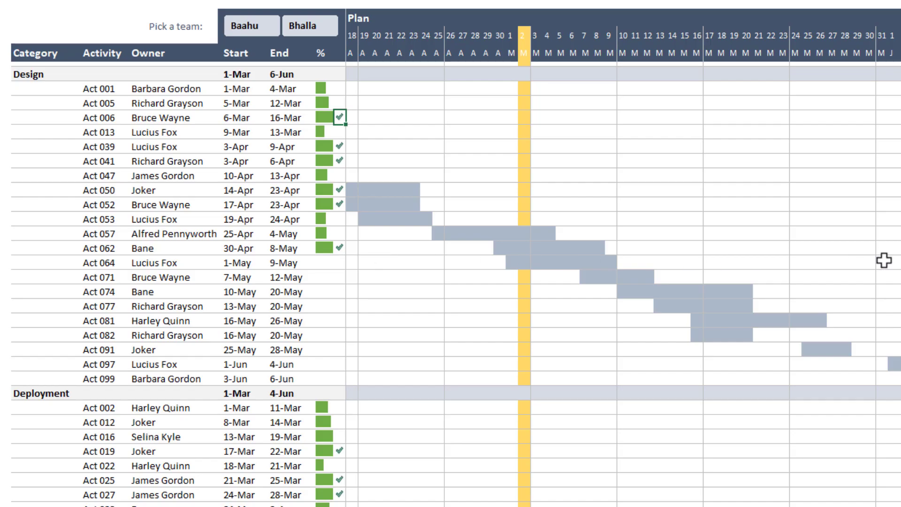
click(252, 26)
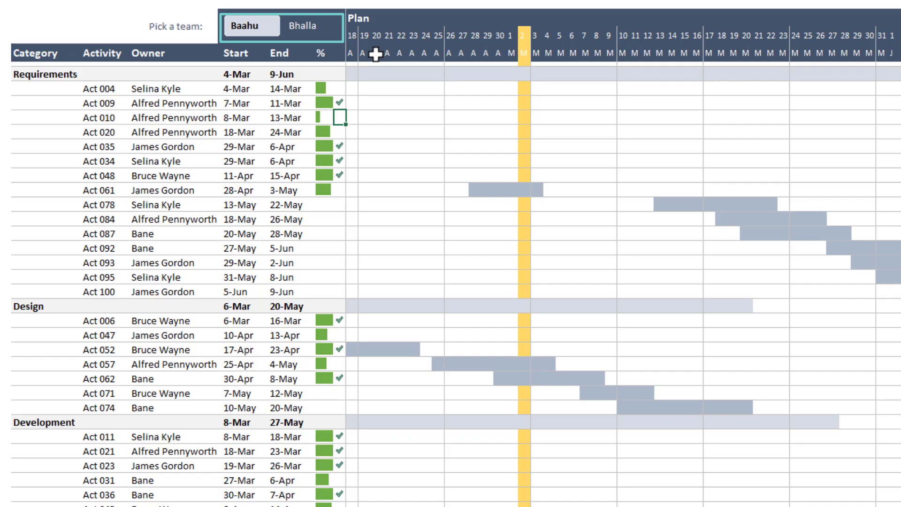
key(Escape)
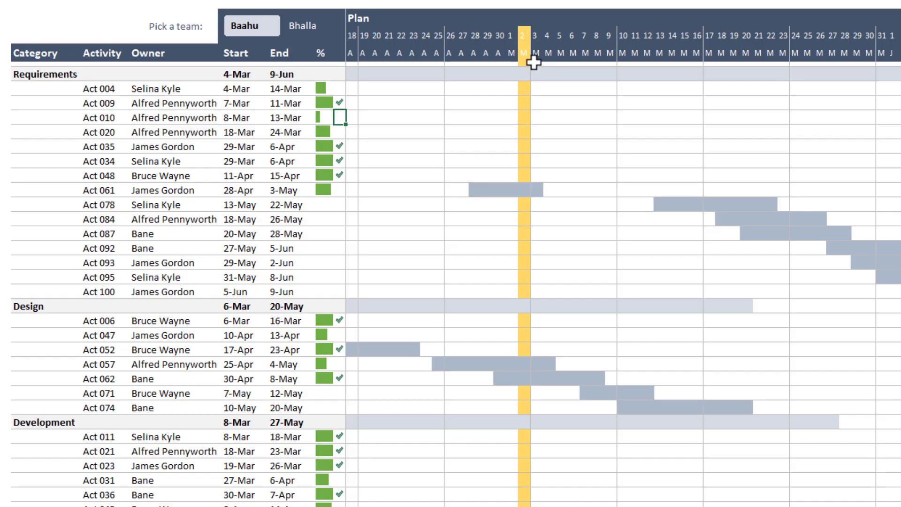
Examine the Gantt chart's timeline header by selecting its full span and the days before and after the highlighted date
click(353, 55)
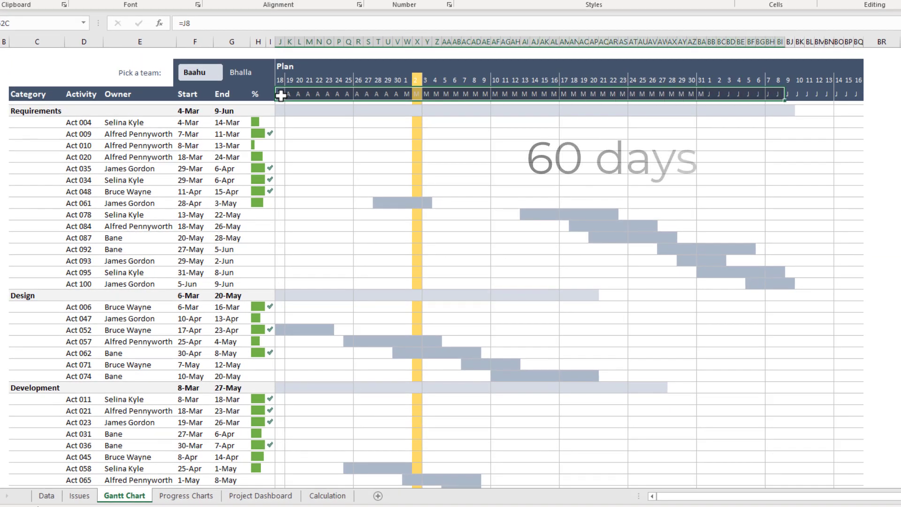
key(ctrl+shift+Right)
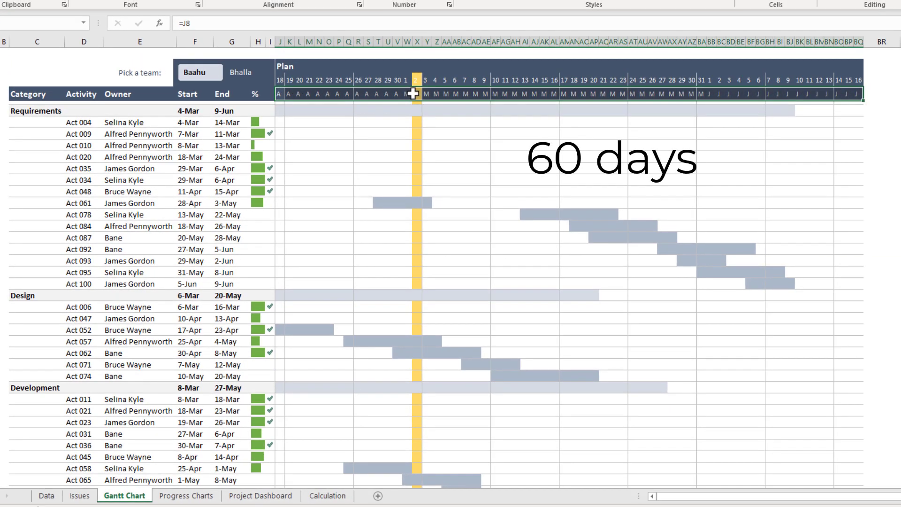
drag(407, 94, 292, 98)
drag(429, 95, 859, 95)
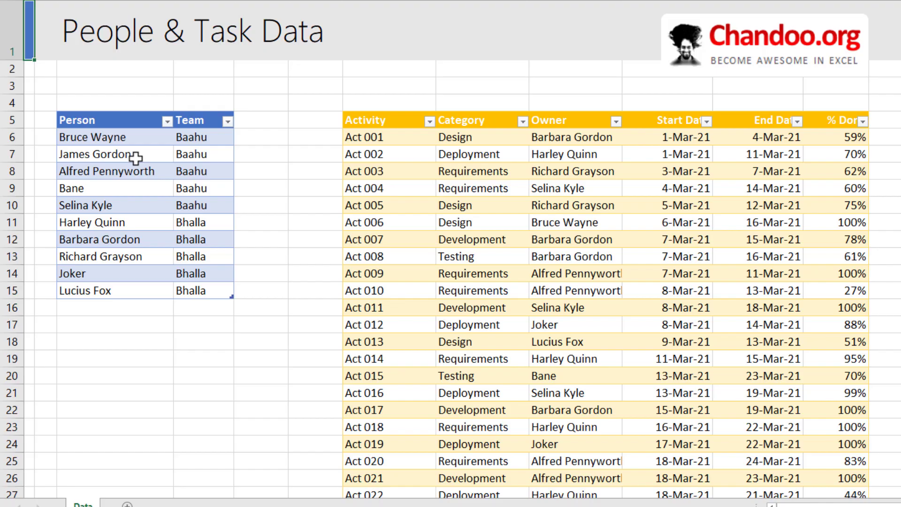
Compare the Person column of the people table with the Owner column of the activities table
drag(101, 134, 78, 285)
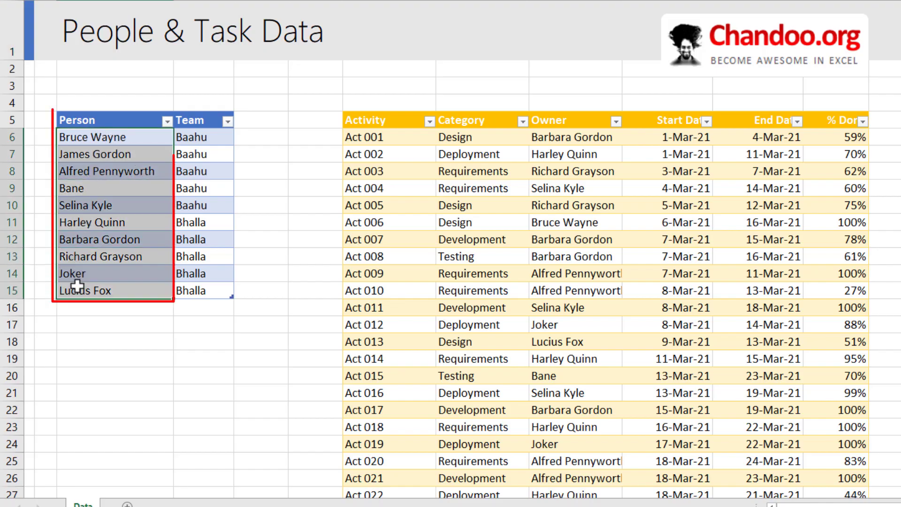
drag(581, 138, 571, 380)
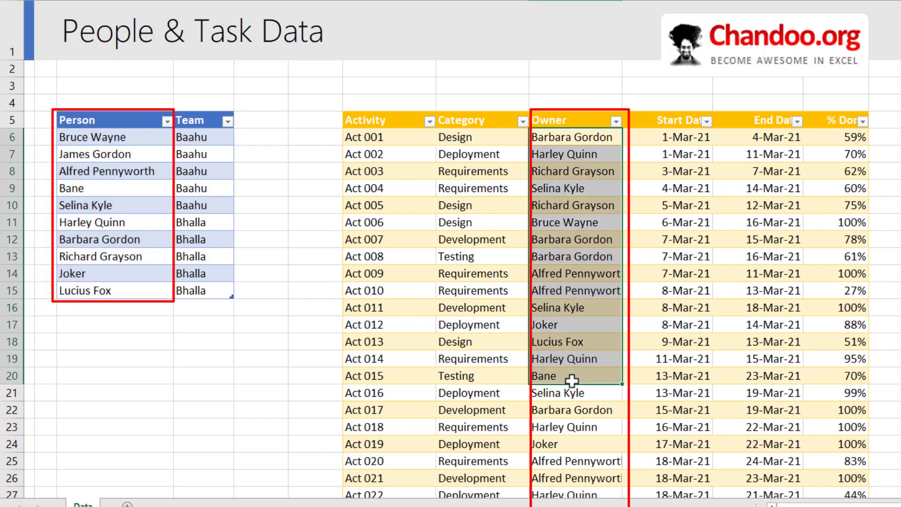
Start a new table relationship with the people table and its Person column
click(94, 205)
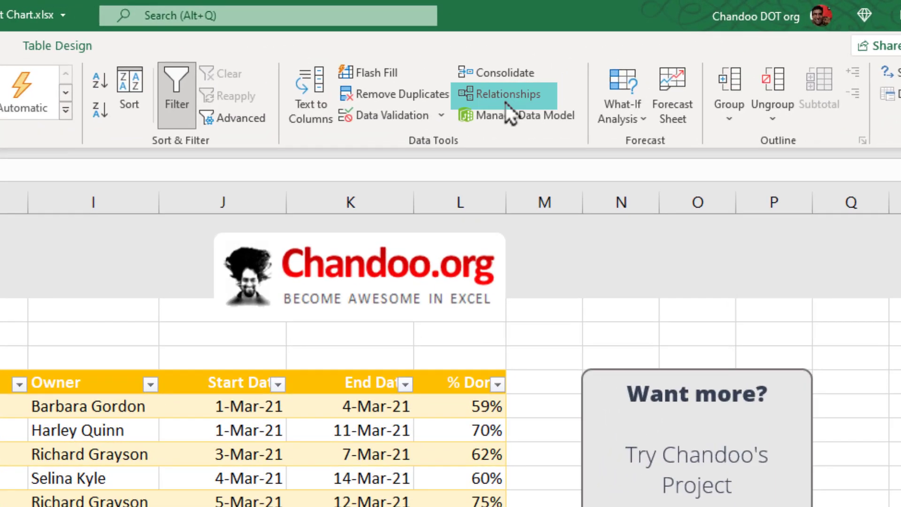
click(506, 104)
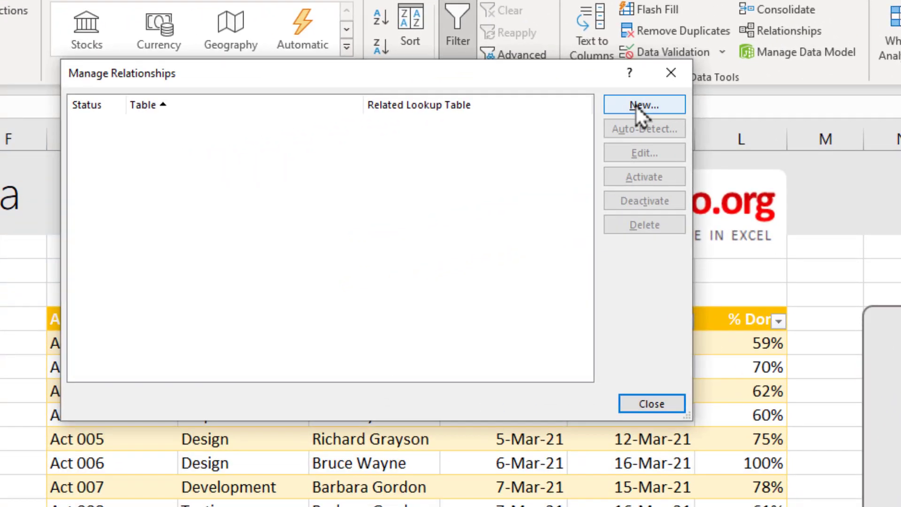
click(635, 104)
click(310, 222)
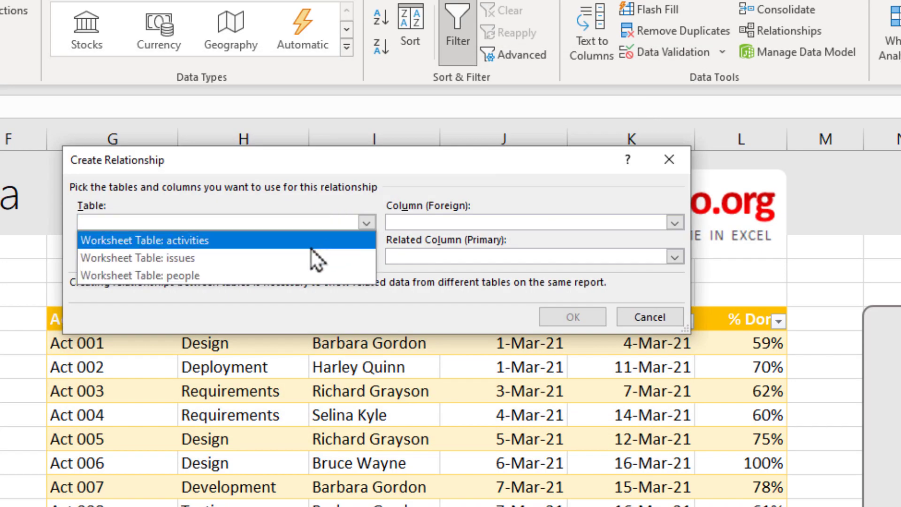
click(314, 276)
click(474, 222)
click(474, 242)
Relate it to the Owner column of the activities table, create the relationship and leave the relationship manager
click(300, 257)
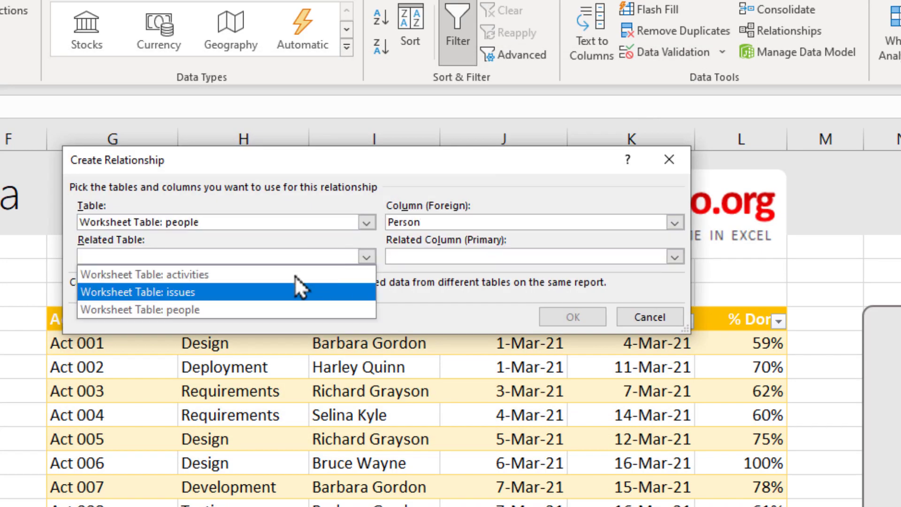
click(295, 274)
click(466, 257)
click(516, 343)
click(570, 317)
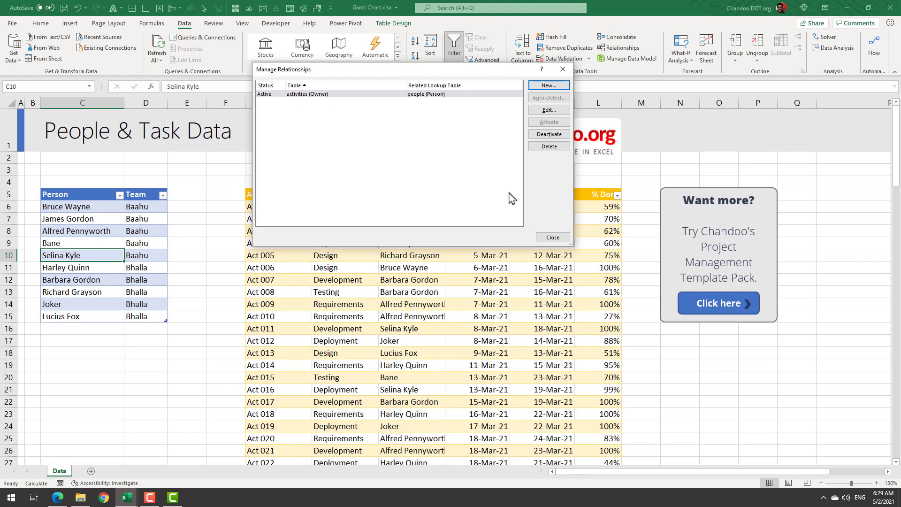
key(Escape)
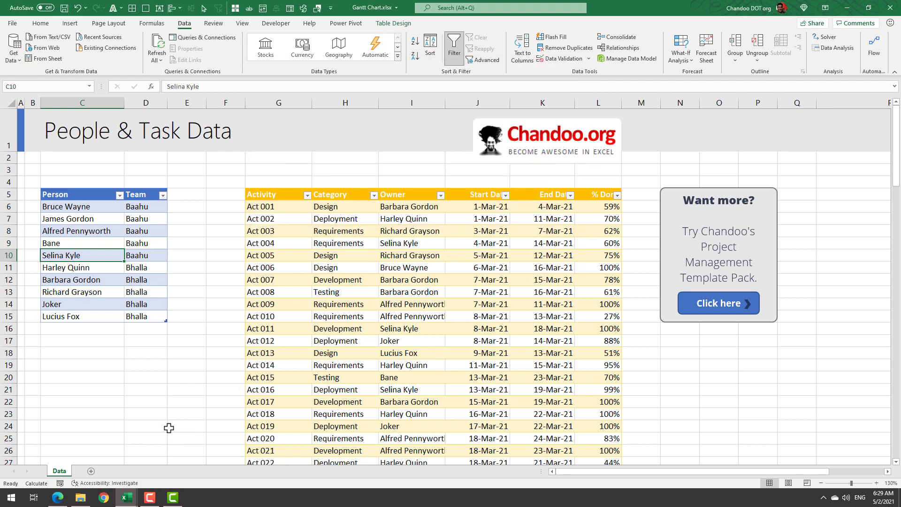
Add a new worksheet and name it Calculations
click(91, 471)
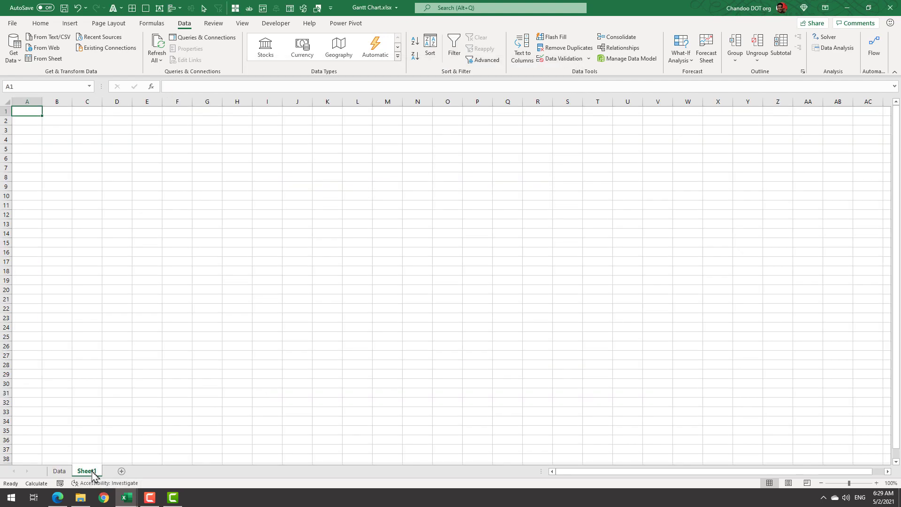
double_click(89, 471)
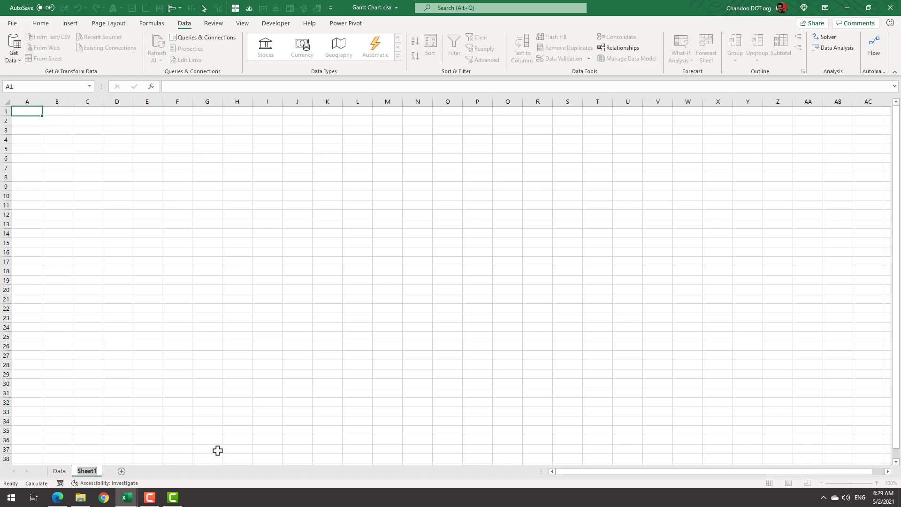
text(Cal)
text(culations)
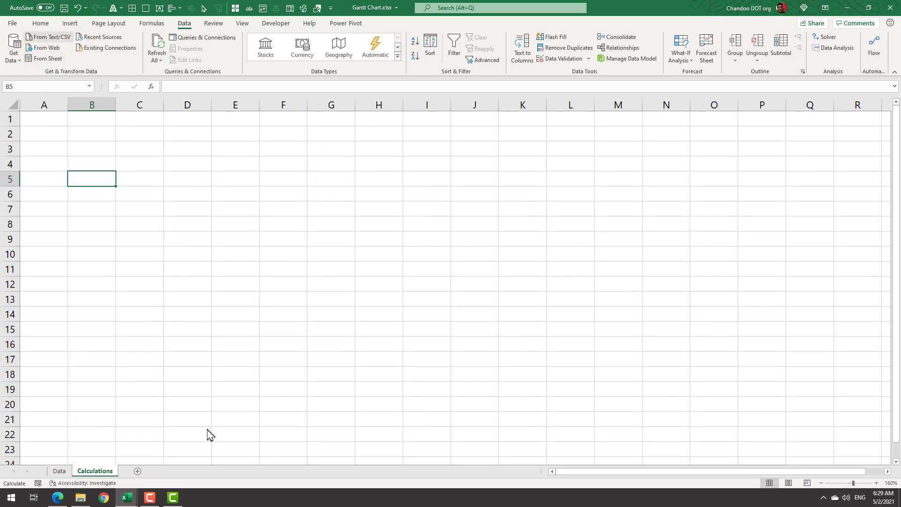
Insert a PivotTable from the workbook's Data Model at Calculations!B5, with Category and Activity as row fields
key(alt+n)
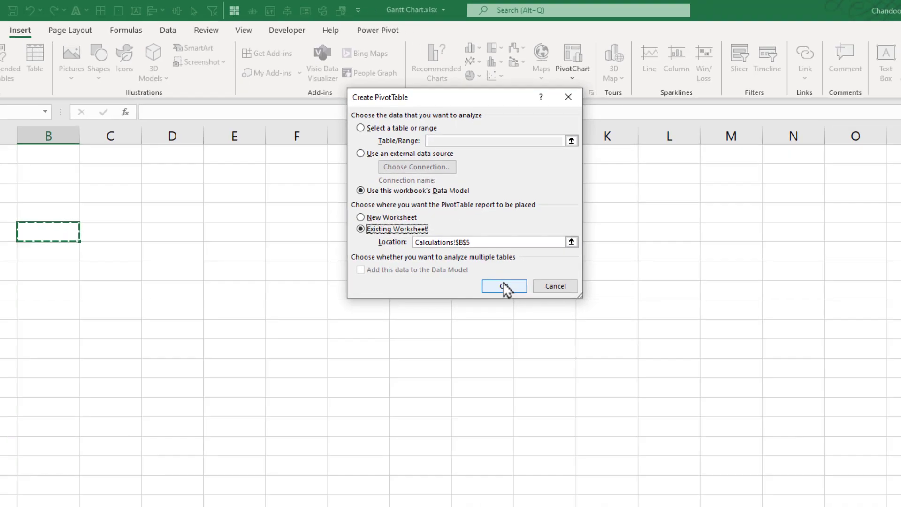
click(551, 337)
drag(346, 141, 354, 403)
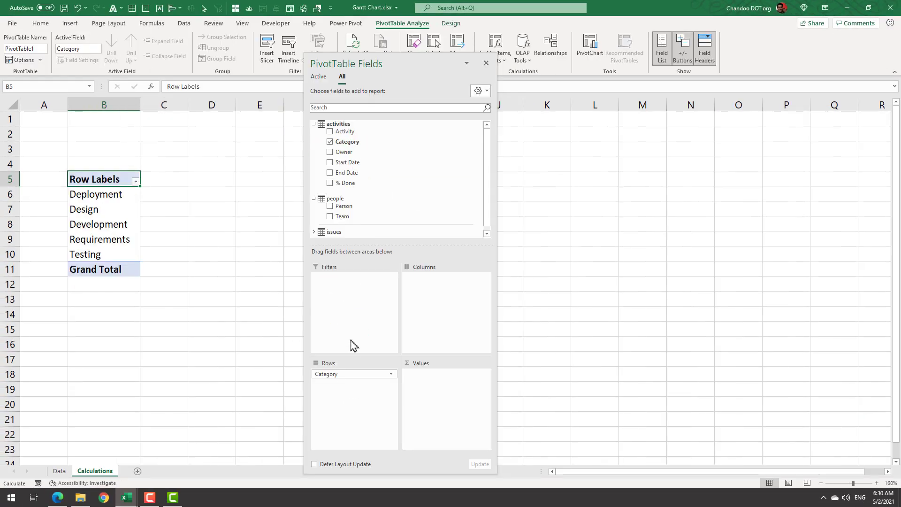
drag(344, 132, 352, 422)
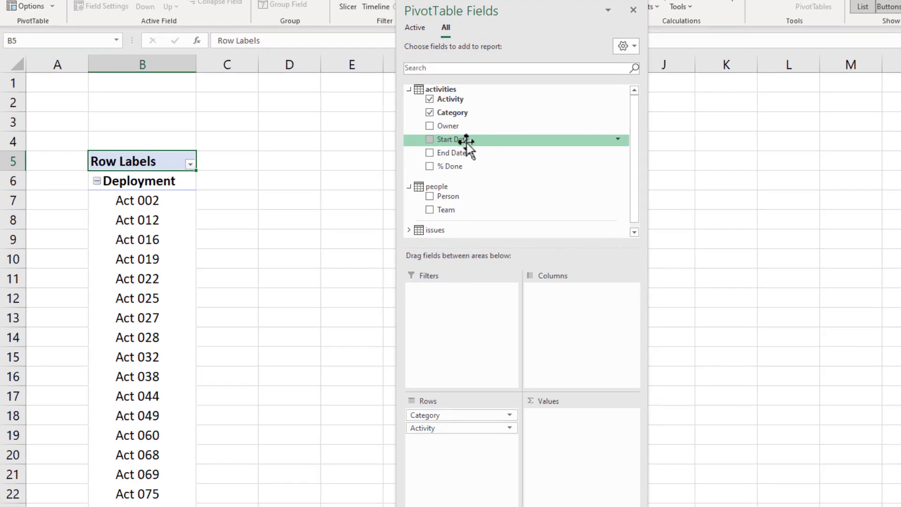
Add Start Date and End Date from the activities table as PivotTable values
drag(358, 162, 431, 351)
drag(561, 385, 577, 442)
drag(451, 153, 592, 470)
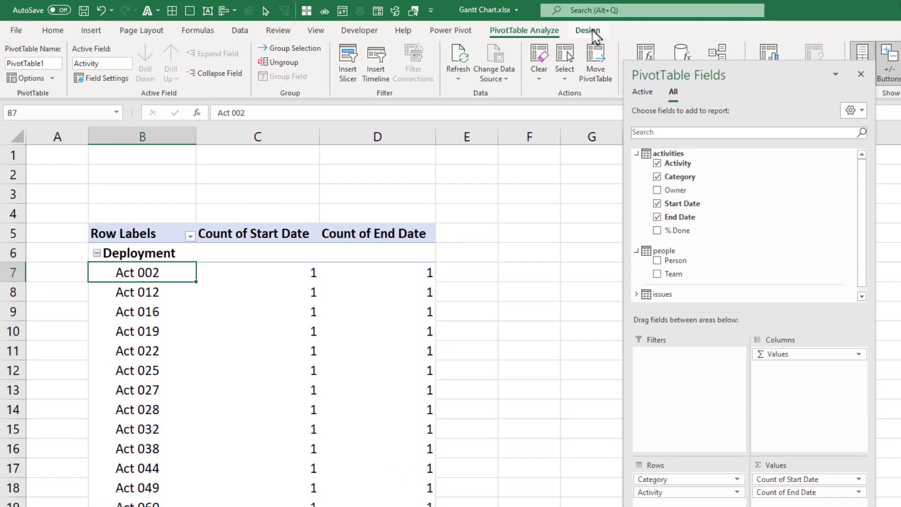
Change the PivotTable's report layout to Outline Form
click(587, 31)
click(90, 80)
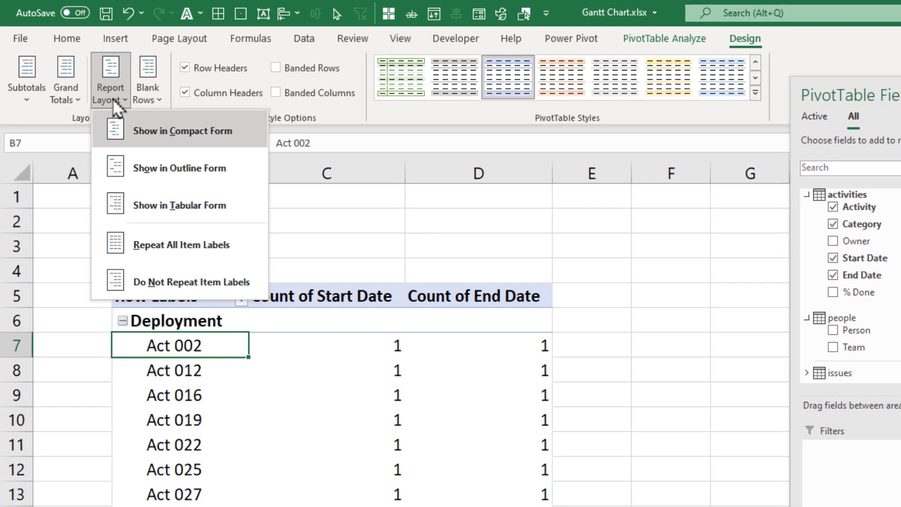
click(164, 160)
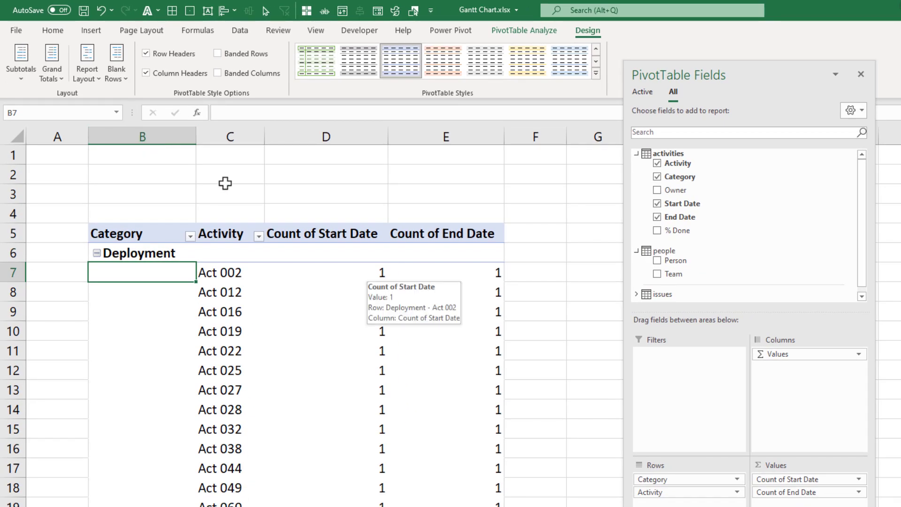
Summarize the Start Date values by Min and the End Date values by Max
right_click(371, 272)
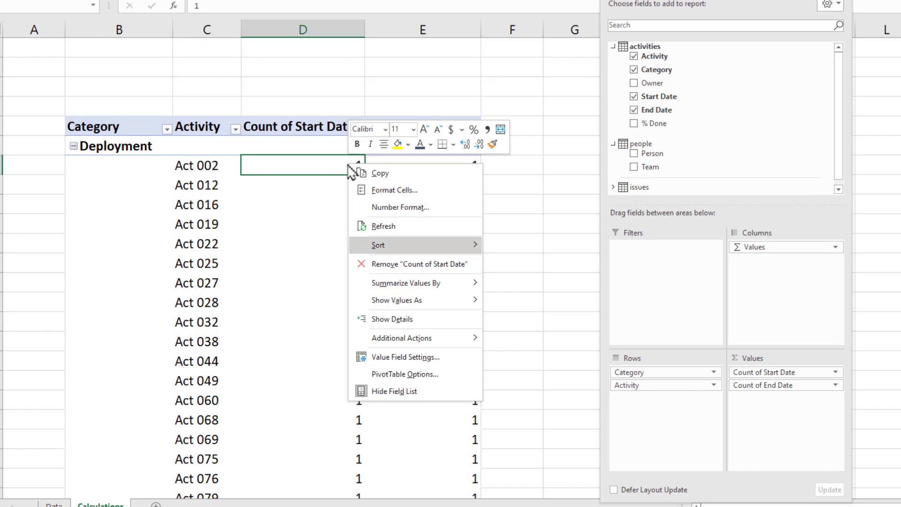
mouse_move(406, 283)
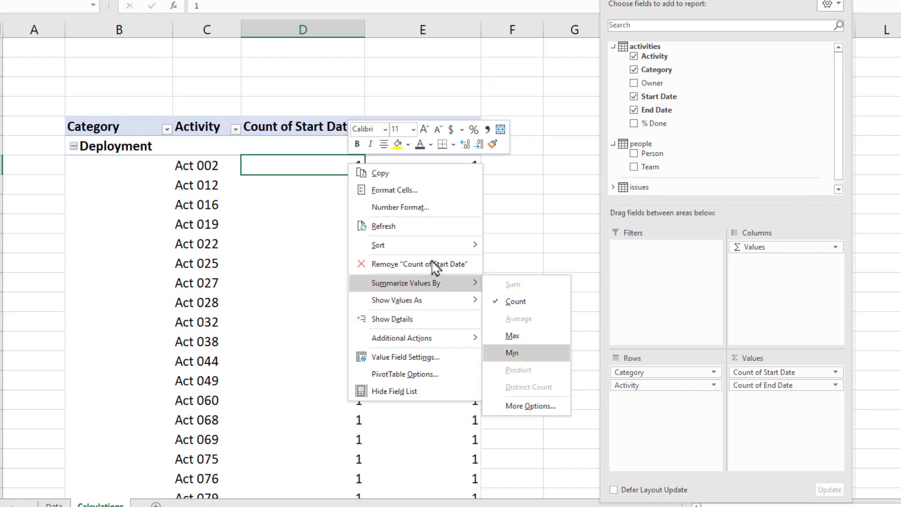
click(512, 352)
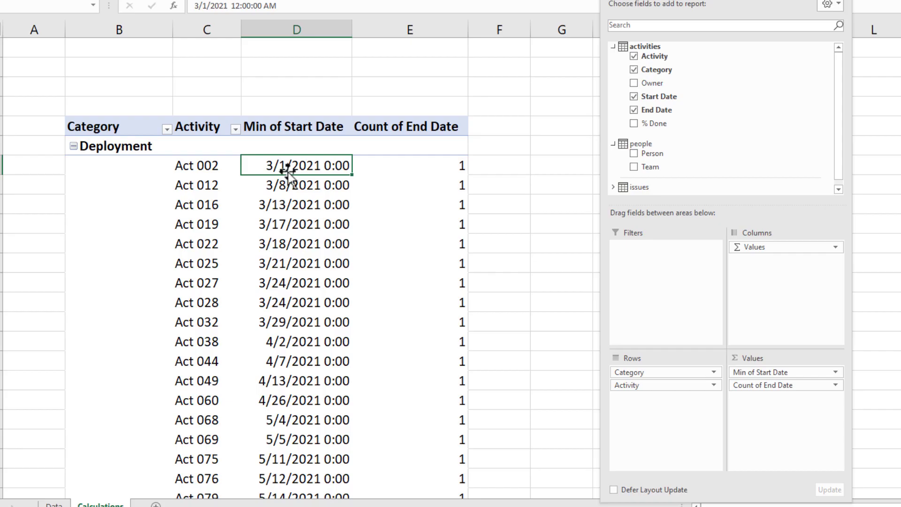
right_click(423, 165)
mouse_move(500, 288)
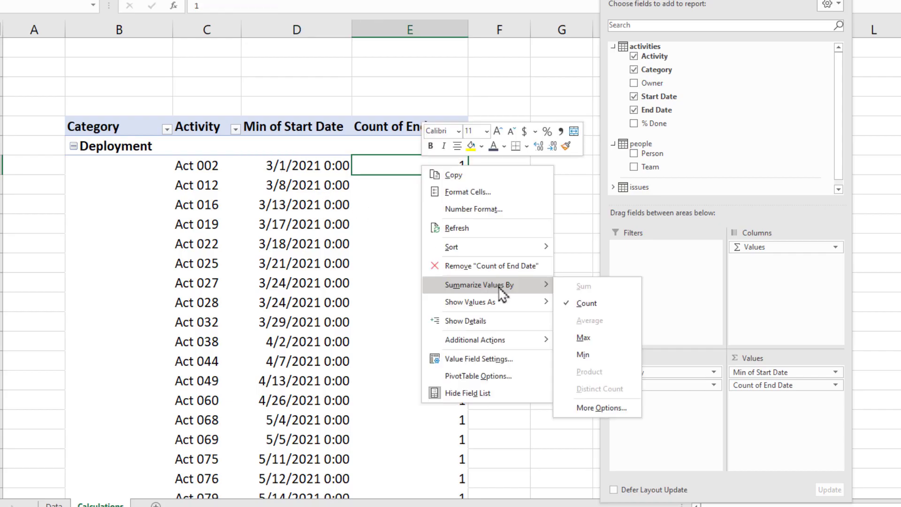
click(592, 339)
Show all PivotTable subtotals at the top of each group and check the Deployment row's start and end dates
click(18, 70)
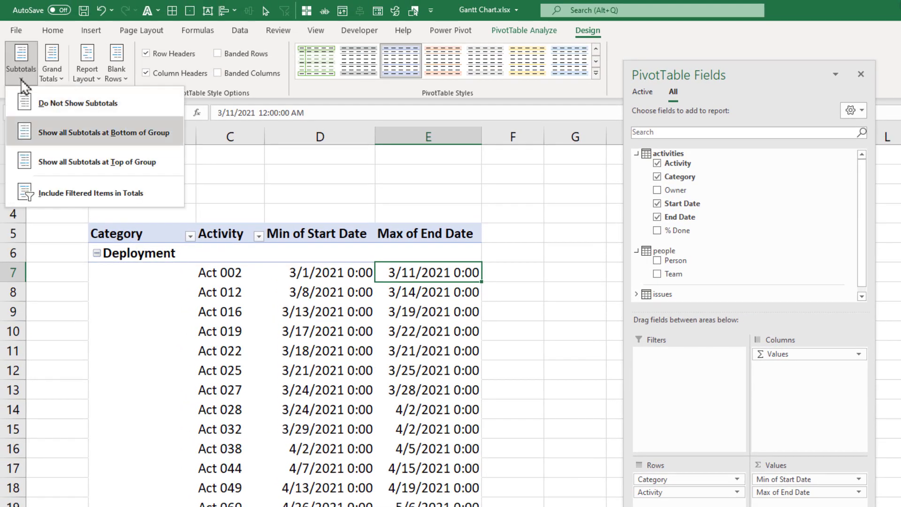
click(82, 163)
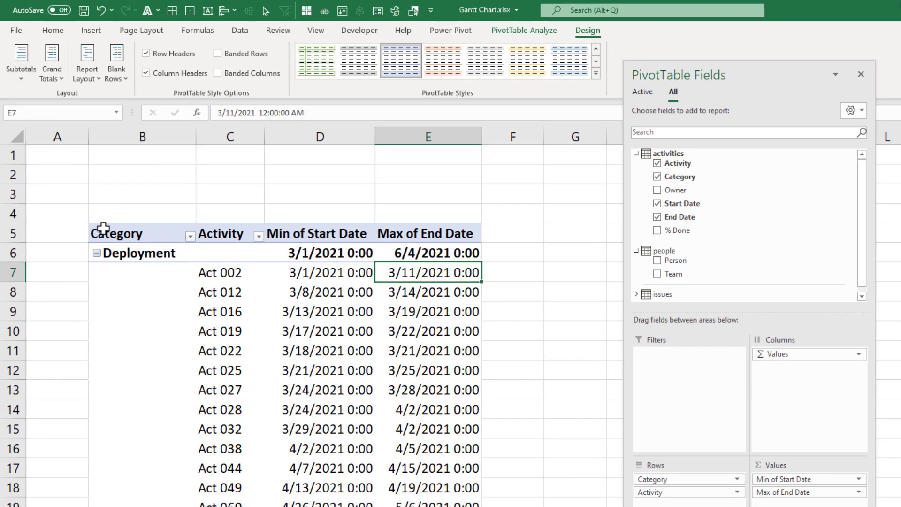
drag(106, 252, 445, 256)
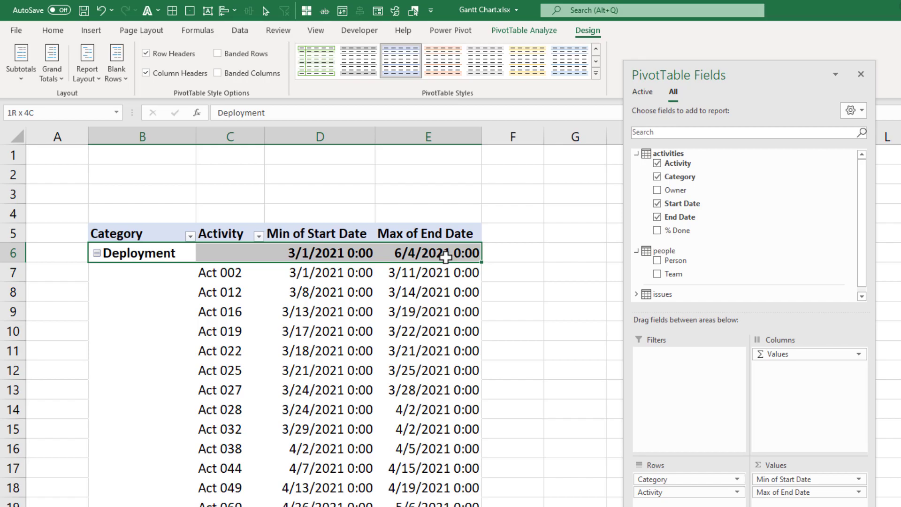
click(352, 254)
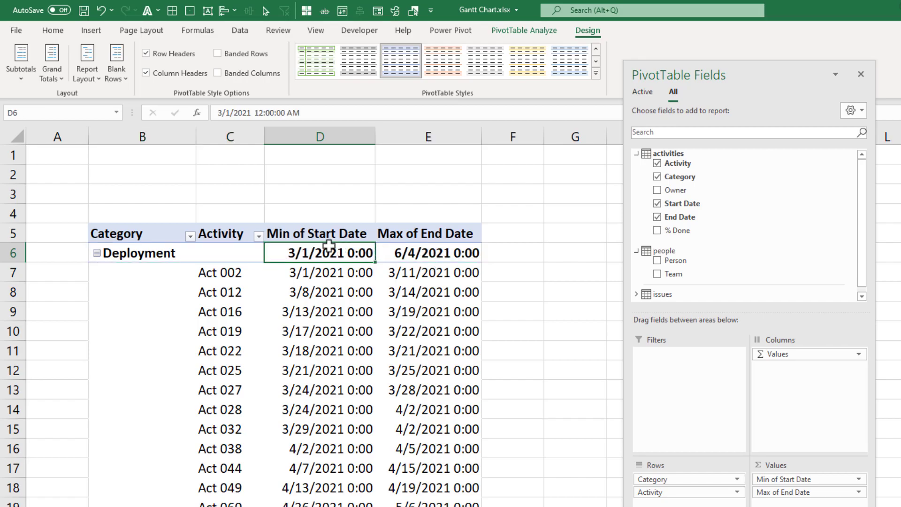
click(436, 246)
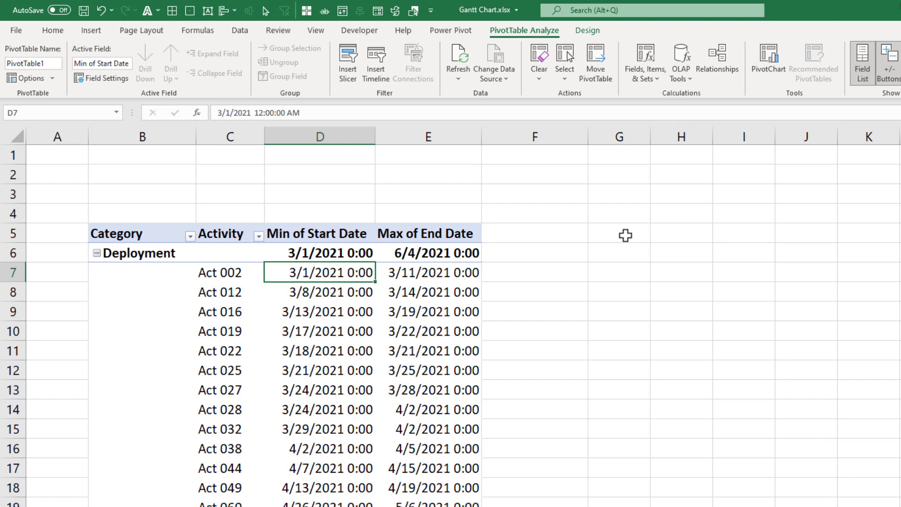
Label cell H5 Start Date and enter =TODAY()-14 in I5
click(675, 235)
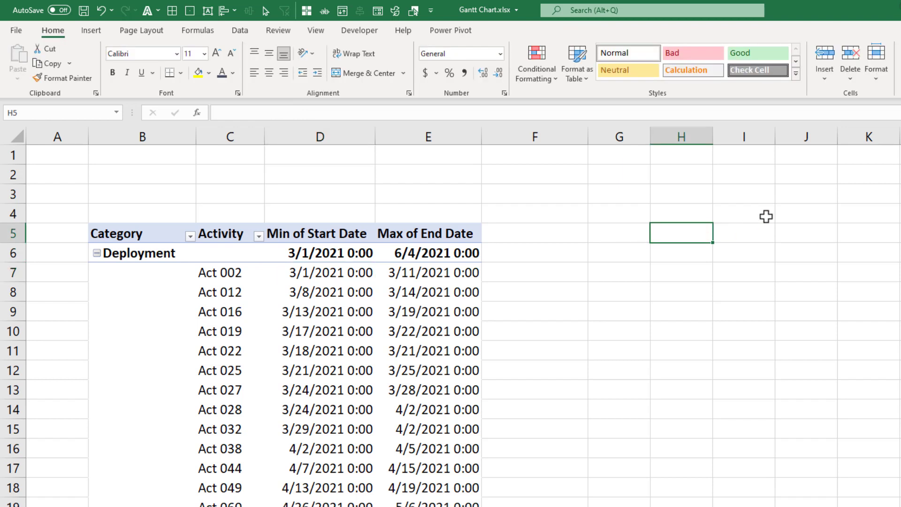
text(Start Date)
key(Tab)
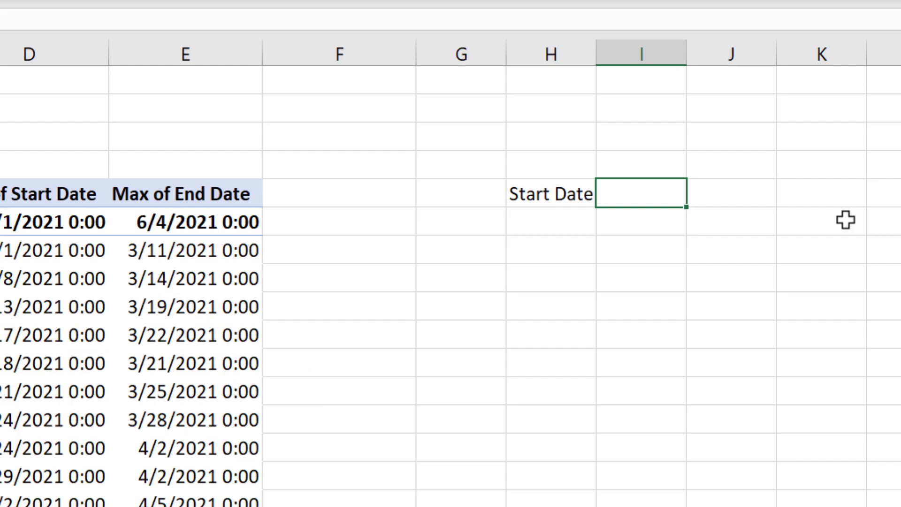
text(=tod)
key(Tab)
text())
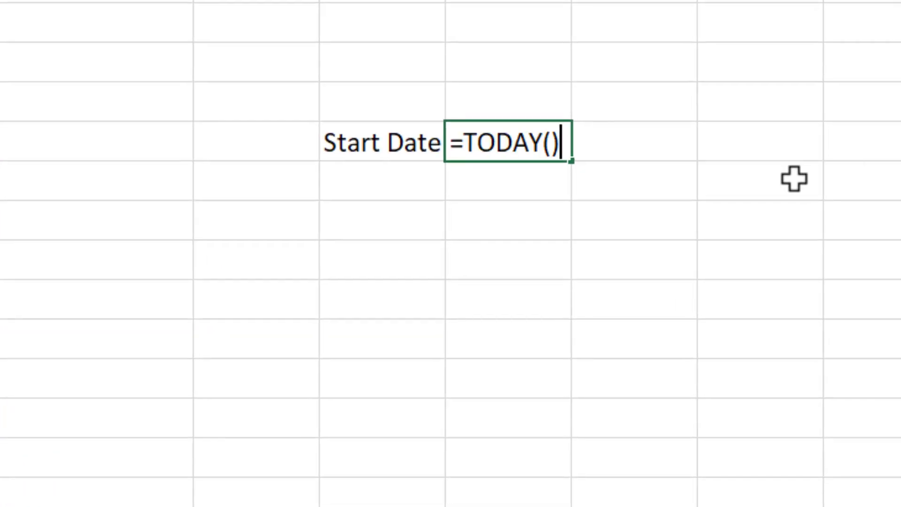
text(-14)
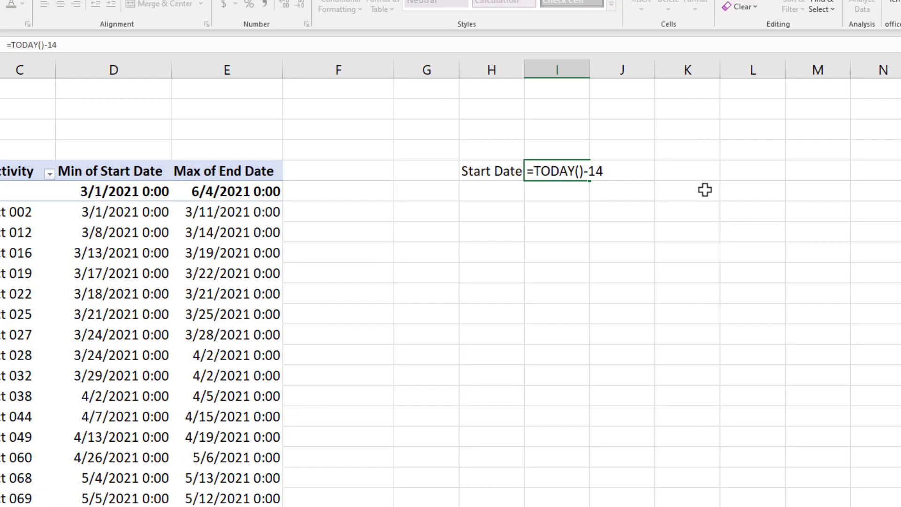
key(Return)
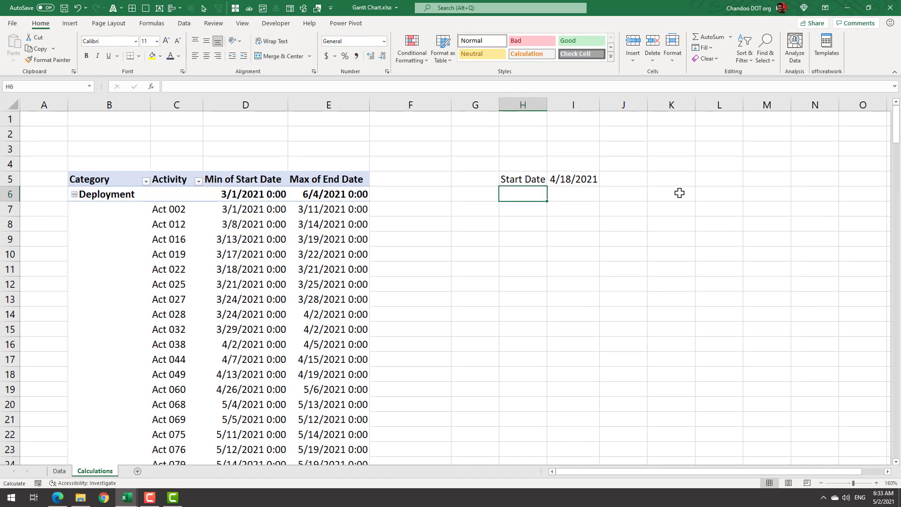
Name cell I5 start.date
click(570, 180)
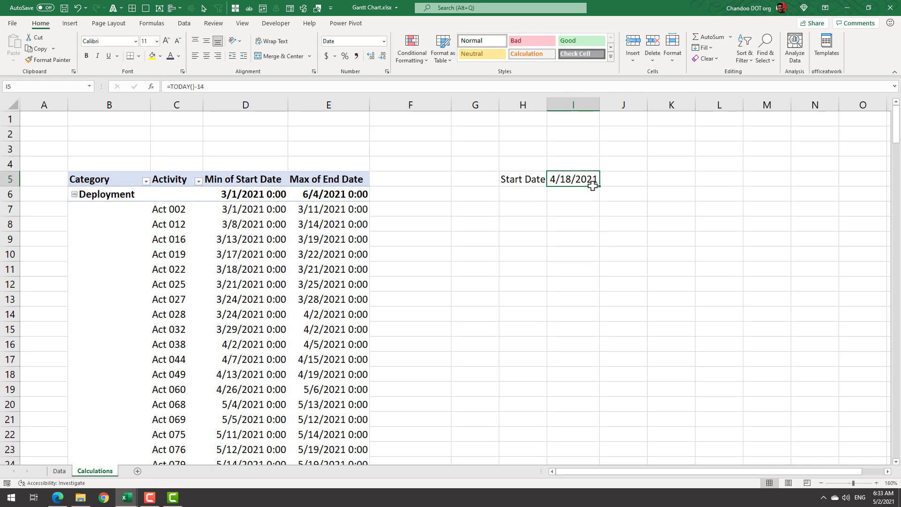
scroll(249, 127, right, 3)
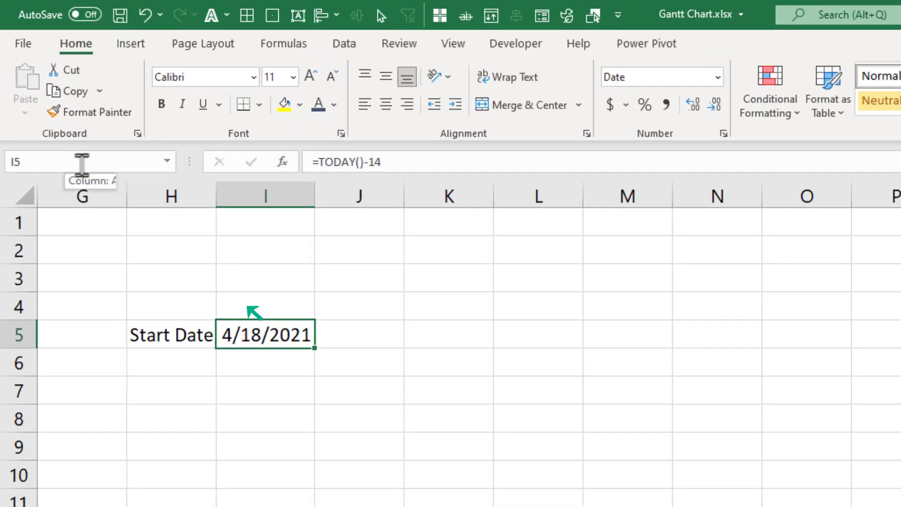
click(44, 87)
text(star)
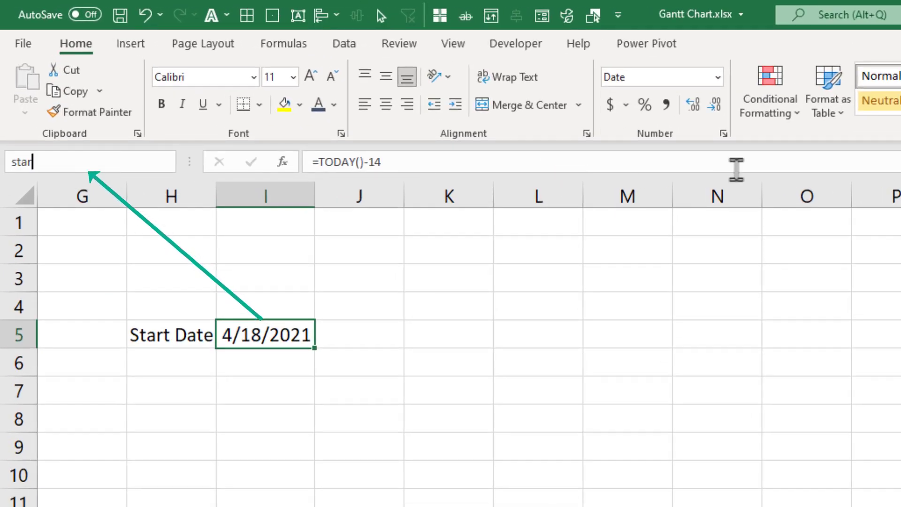
text(t.date)
key(Return)
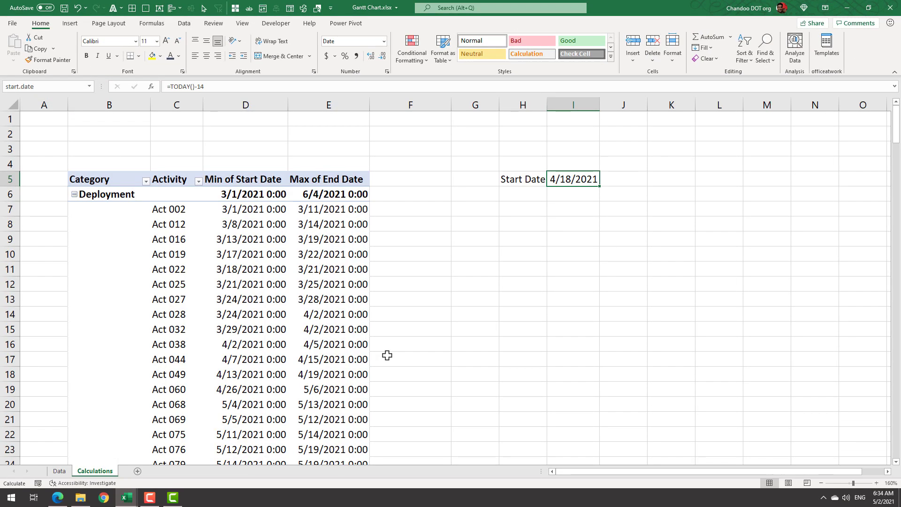
Add a new worksheet and rename it Gantt Chart
click(136, 470)
double_click(142, 471)
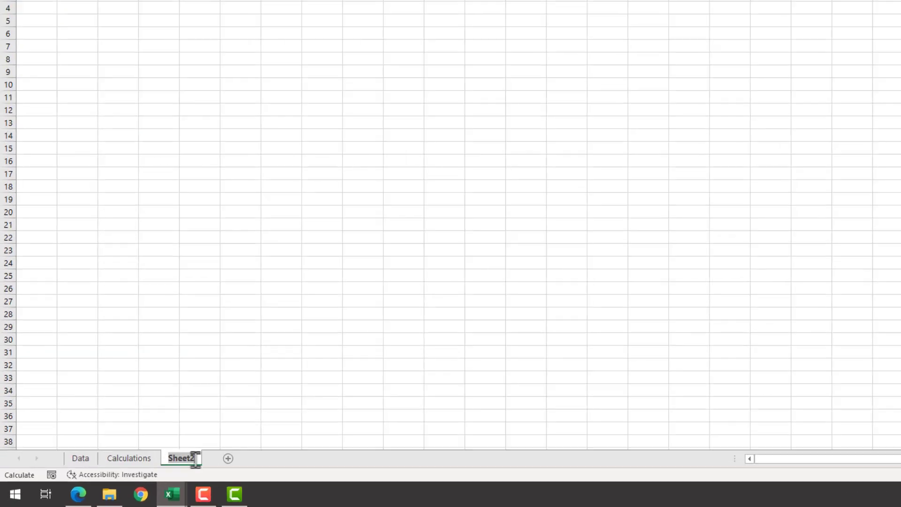
text(Gantt C)
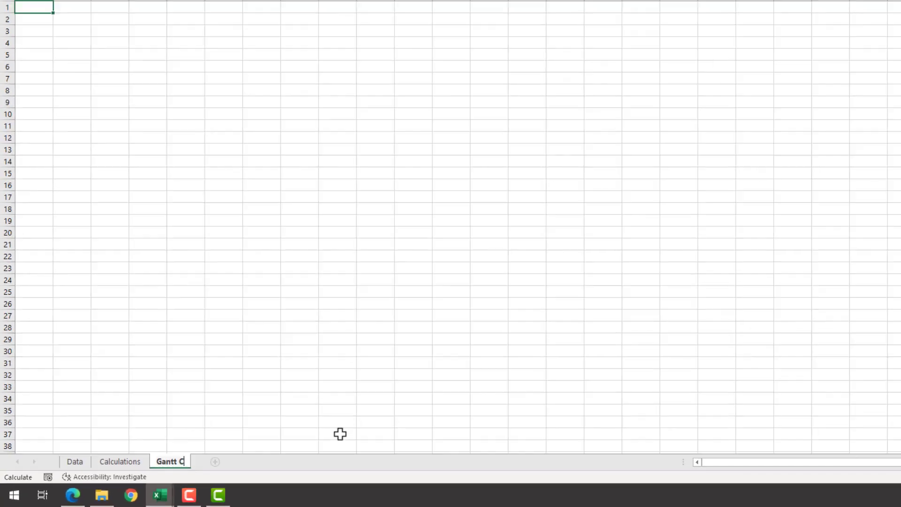
text(hart)
Enter the headers Category, Activity, Person, Start, End and % in cells C5 to H5
click(109, 55)
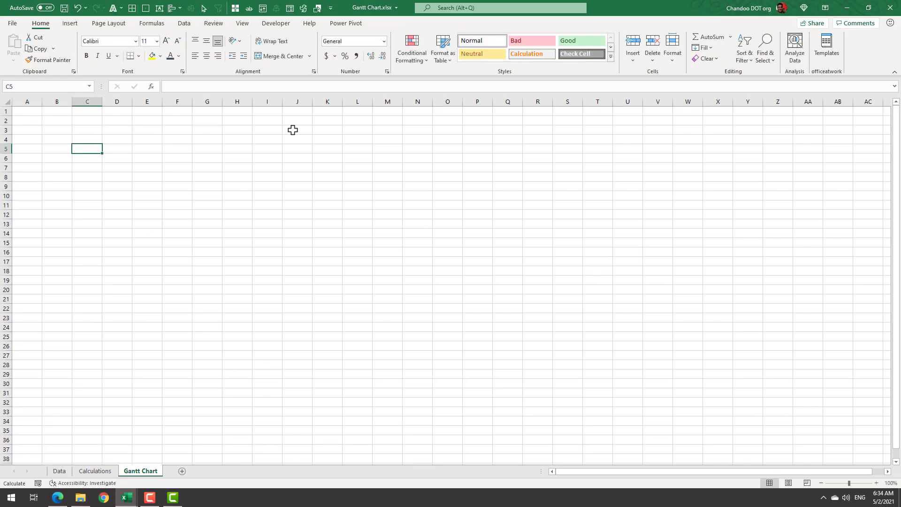
text(Category)
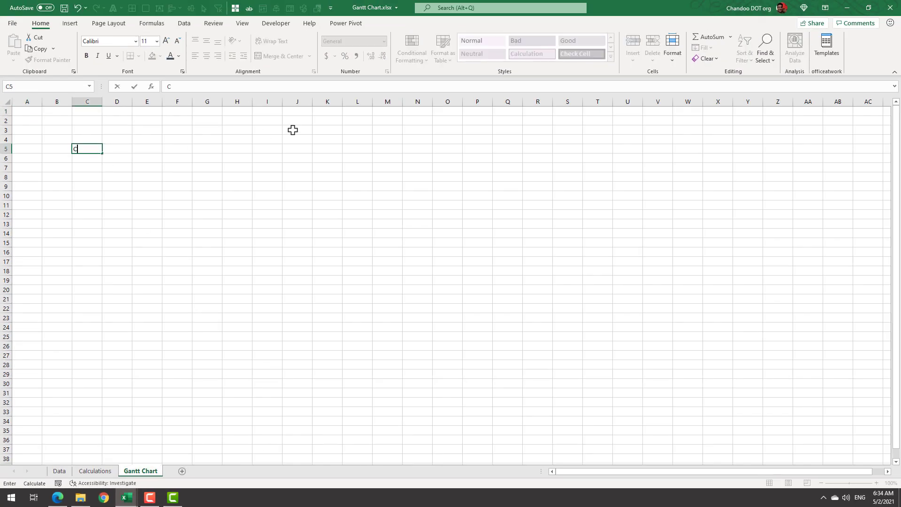
key(Tab)
text(Activity)
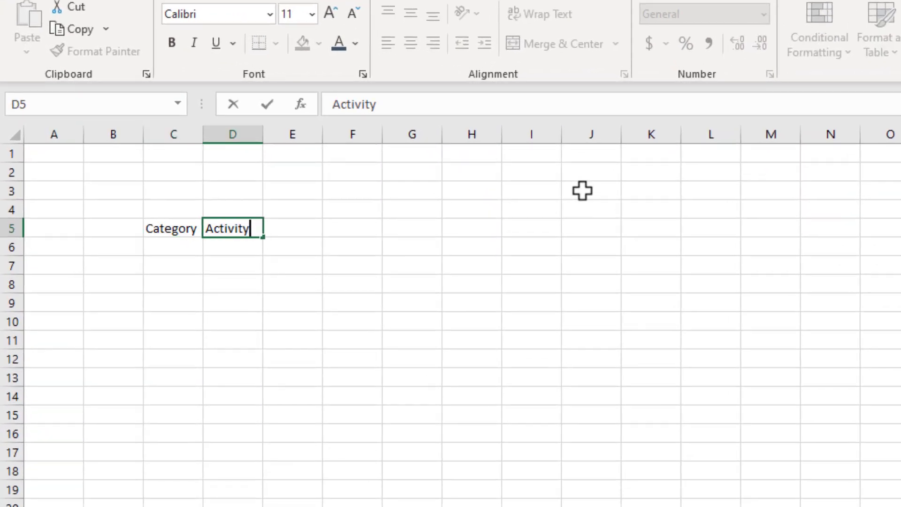
key(Tab)
text(Person)
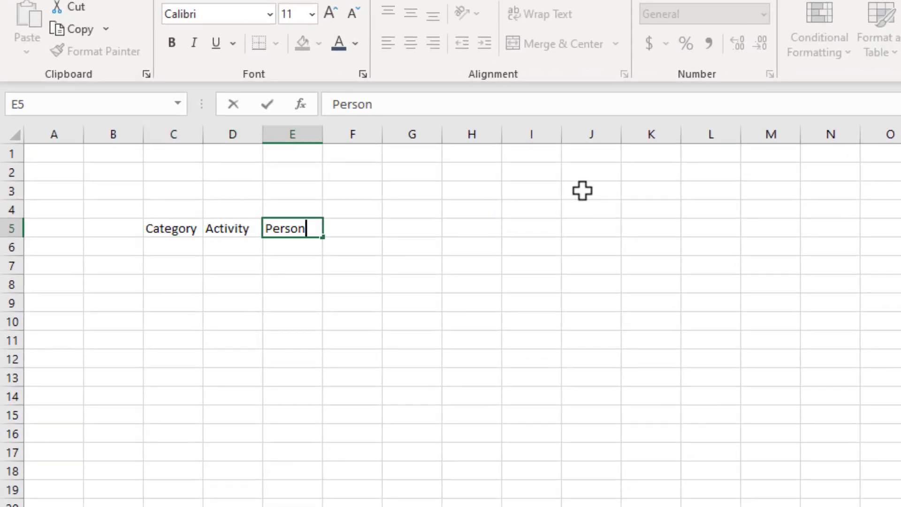
key(Tab)
text(Start)
key(Tab)
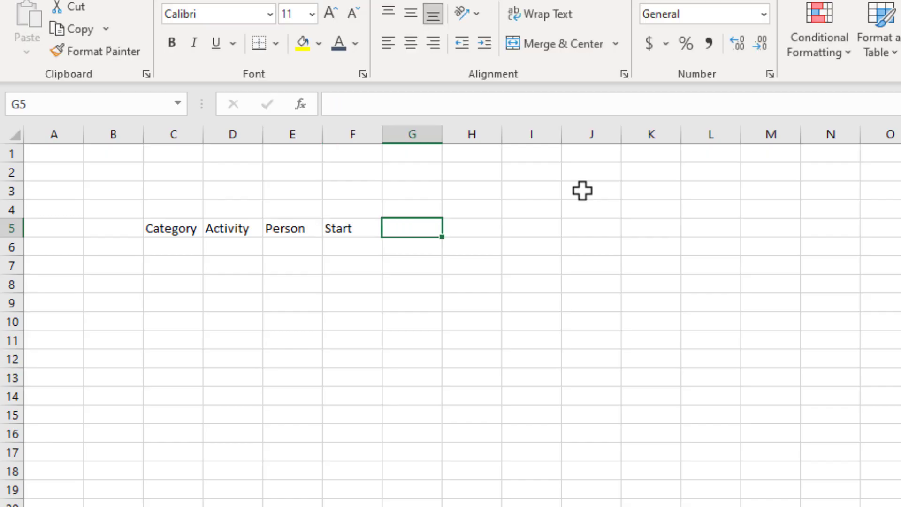
text(End)
key(Tab)
text(%)
drag(582, 190, 900, 228)
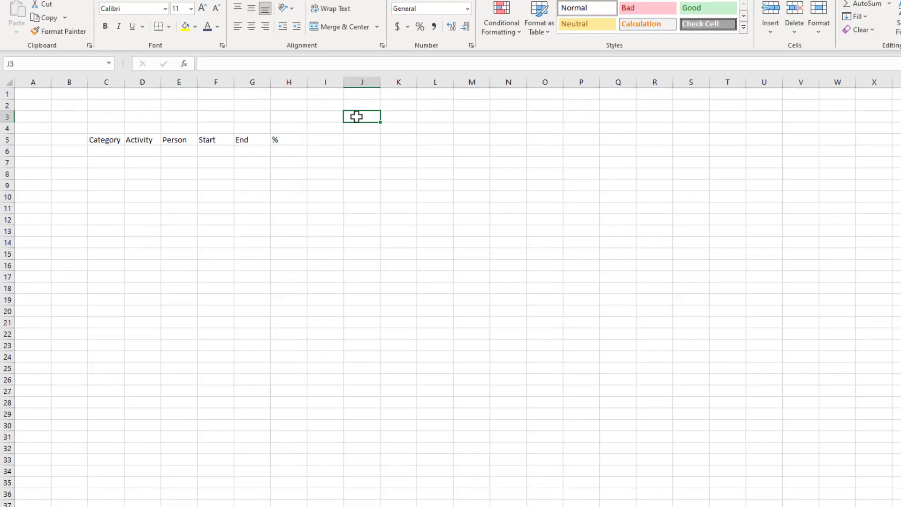
Enter =start.date in cell J2 and format it as a Short Date
drag(900, 136, 890, 376)
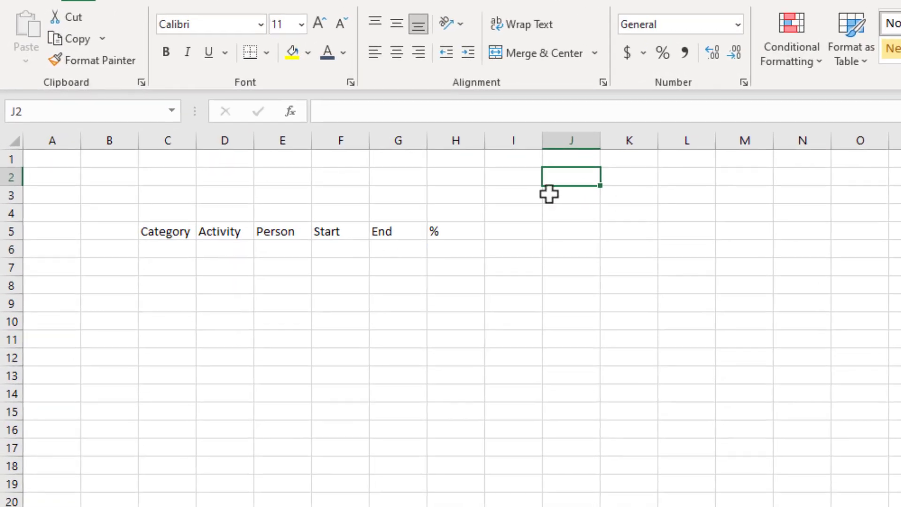
text(=star)
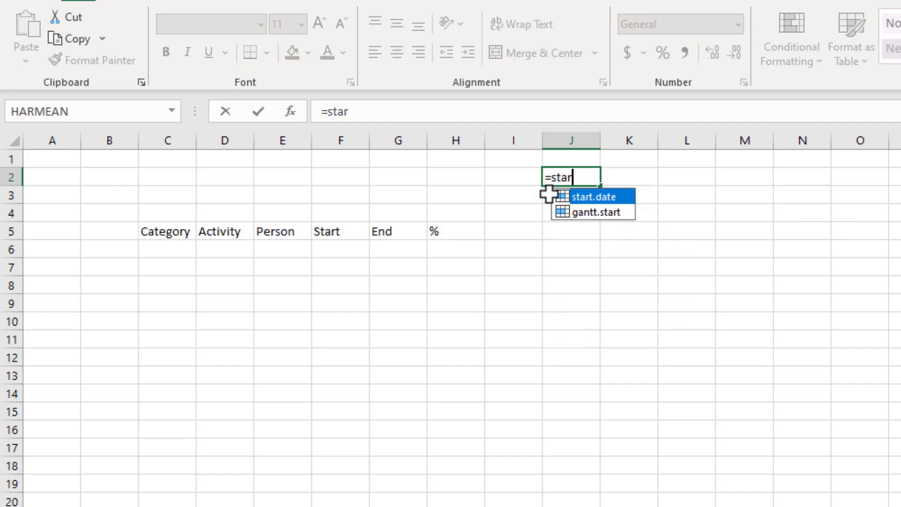
key(Tab)
key(ctrl+Return)
click(738, 24)
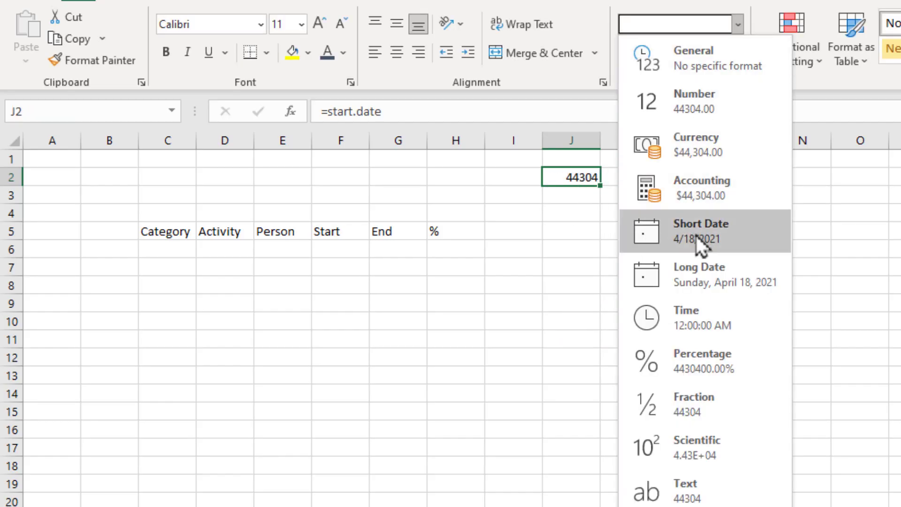
click(646, 190)
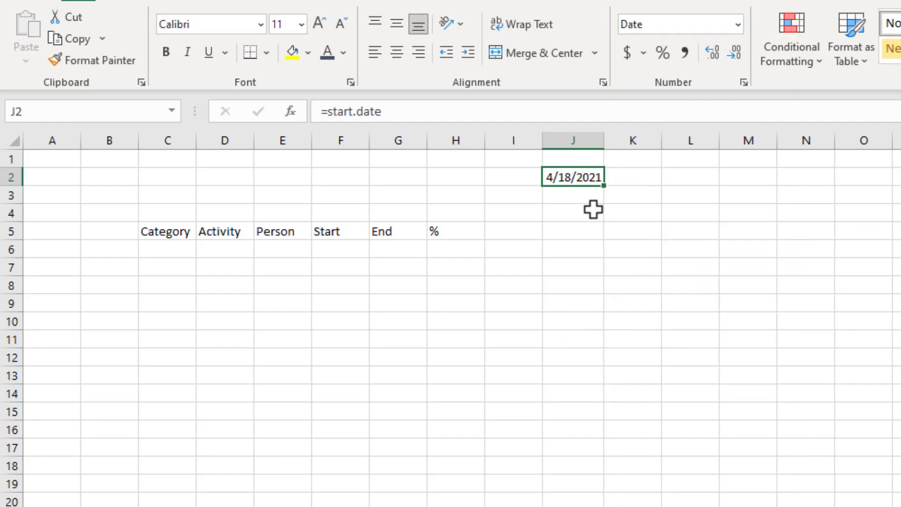
Enter =J2+1 in cell K2 to produce the following day
click(617, 180)
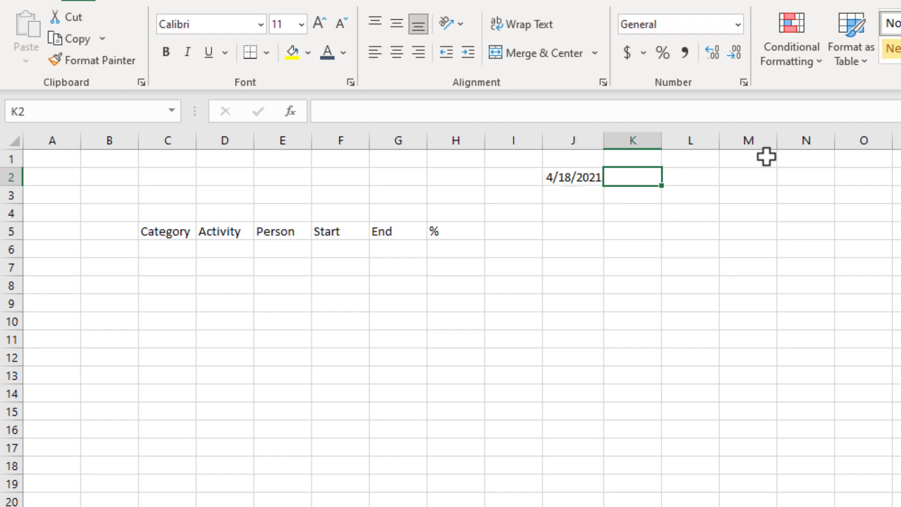
text(=)
key(Left)
text(+)
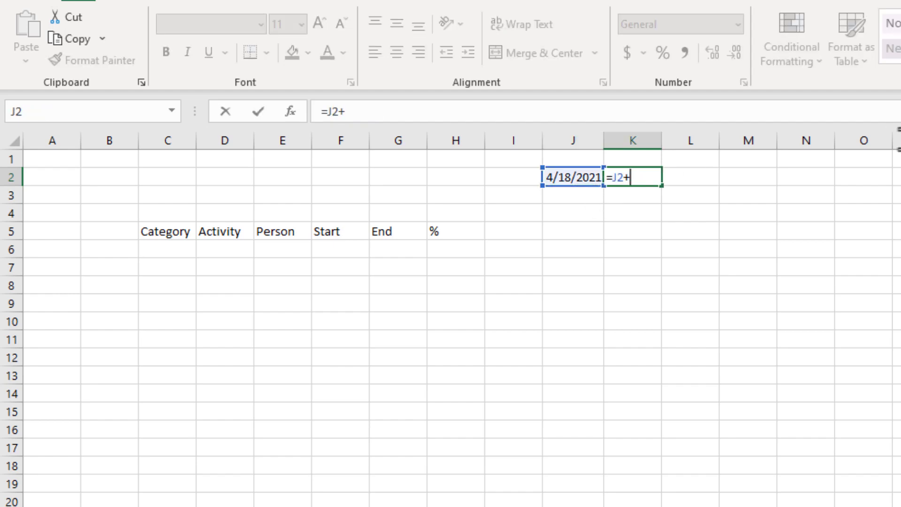
key(ctrl+Return)
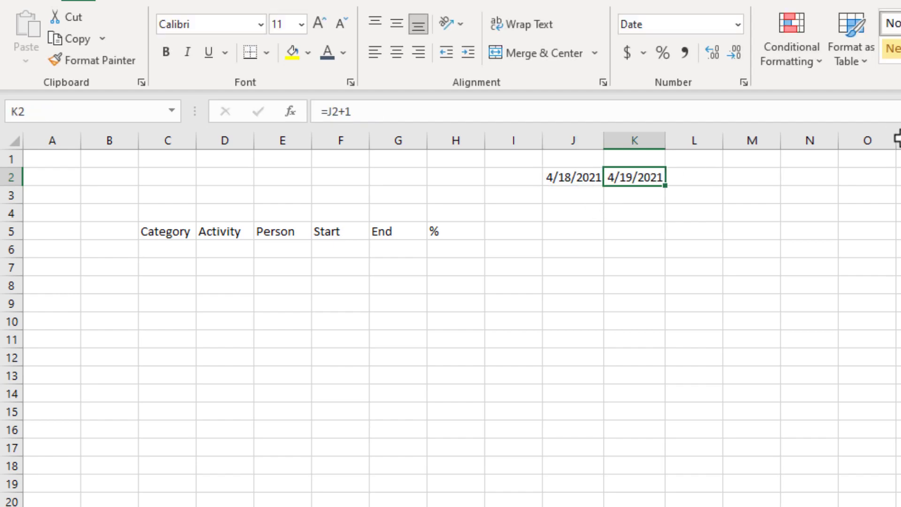
Try the weekday-only alternative =WORKDAY(J2,1) in cell K3 and clear it again
click(635, 197)
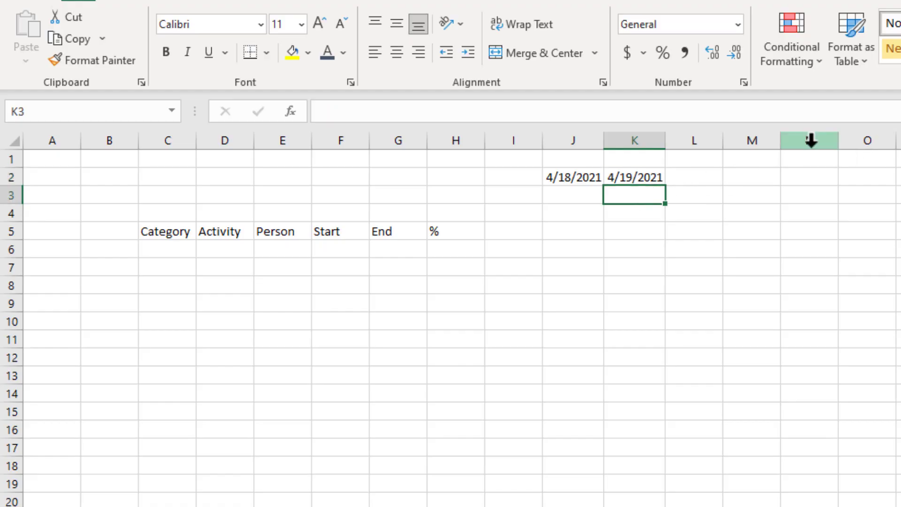
text(=work)
key(Tab)
key(Left)
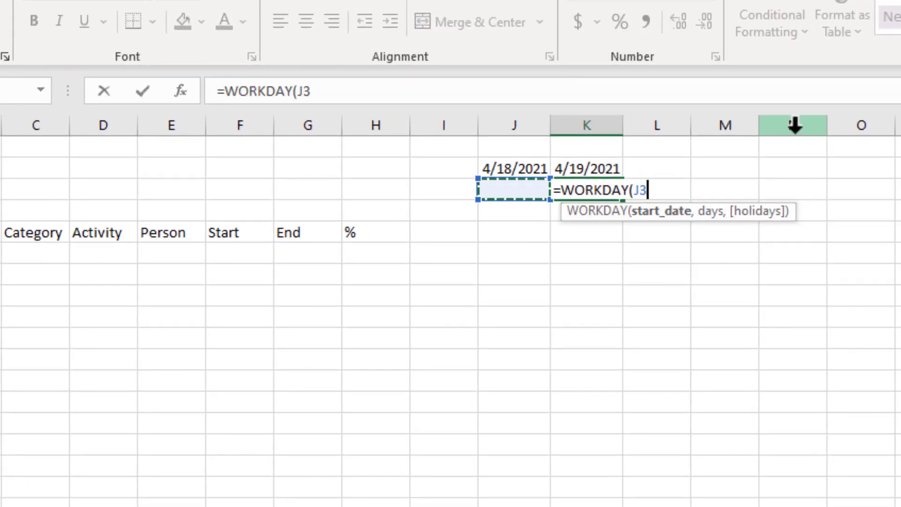
key(Up)
text(,1))
key(Return)
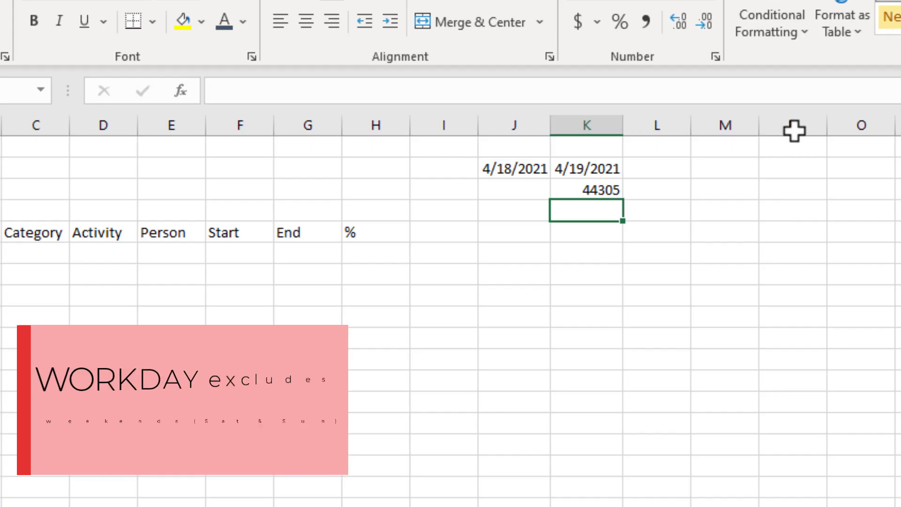
click(591, 191)
Fill the next-day formula from K2 across row 2 to build the chart's date timeline
click(716, 2)
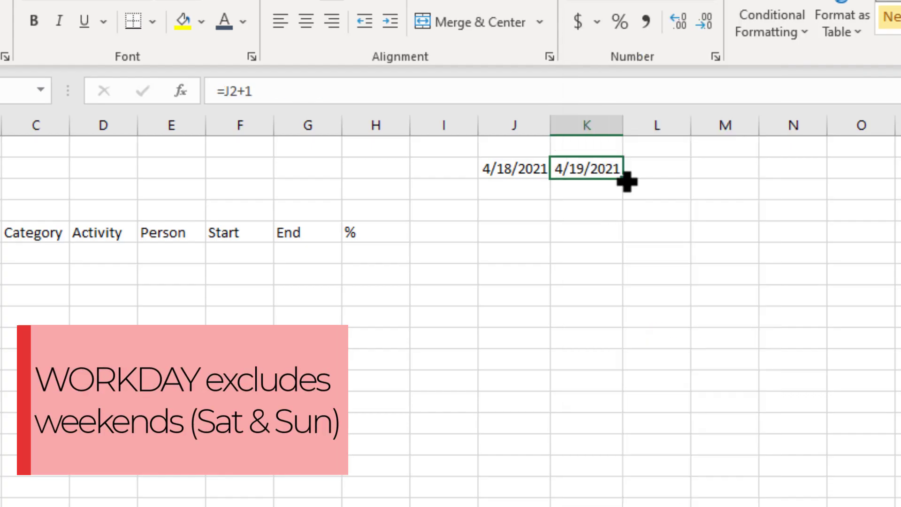
drag(626, 182, 900, 177)
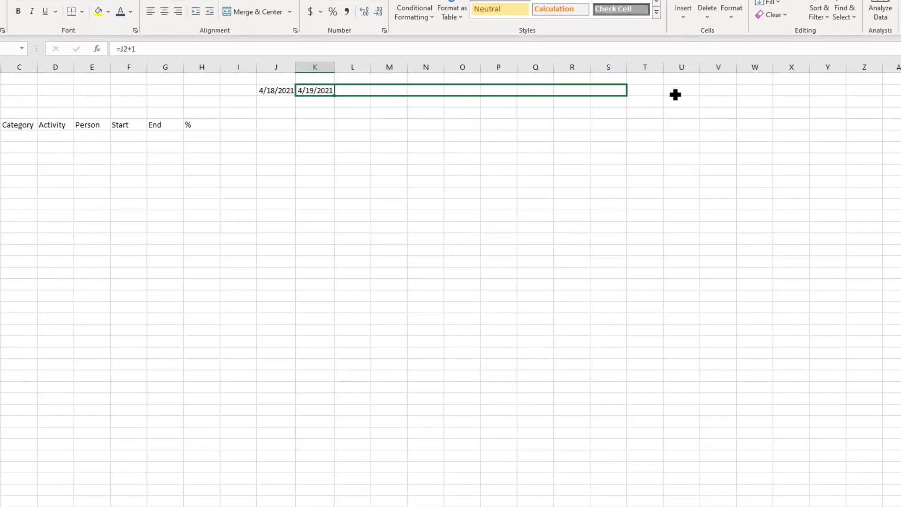
drag(675, 94, 894, 90)
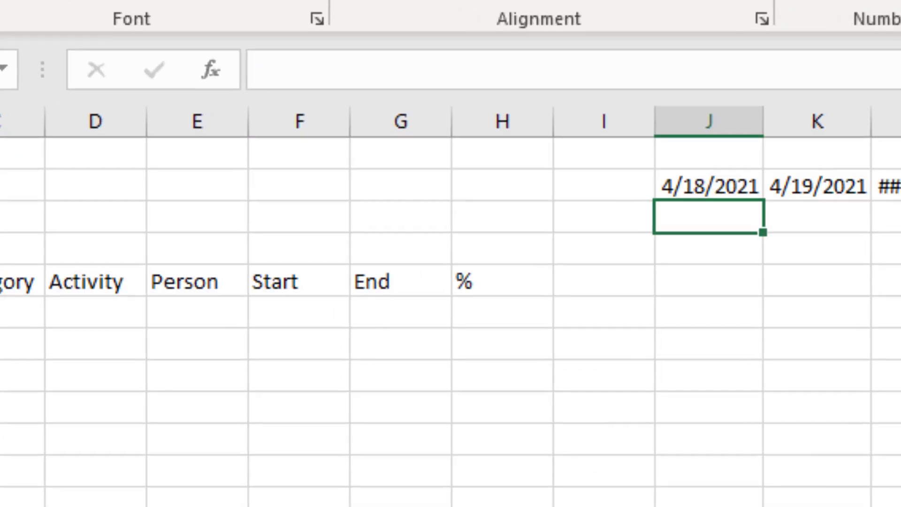
Enter =J2 in J3 and =J3 in J4, and fill both formulas across the timeline's date columns
text(=)
key(Up)
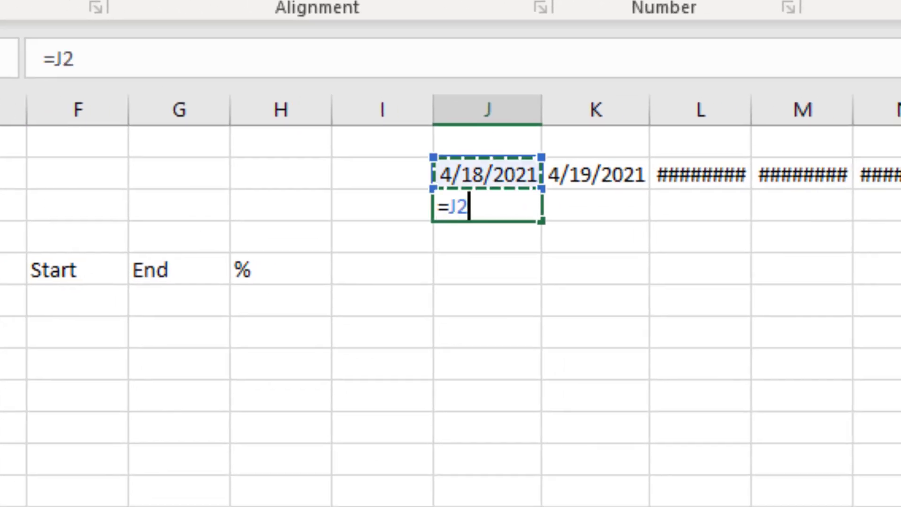
key(Return)
text(=)
key(Up)
key(Return)
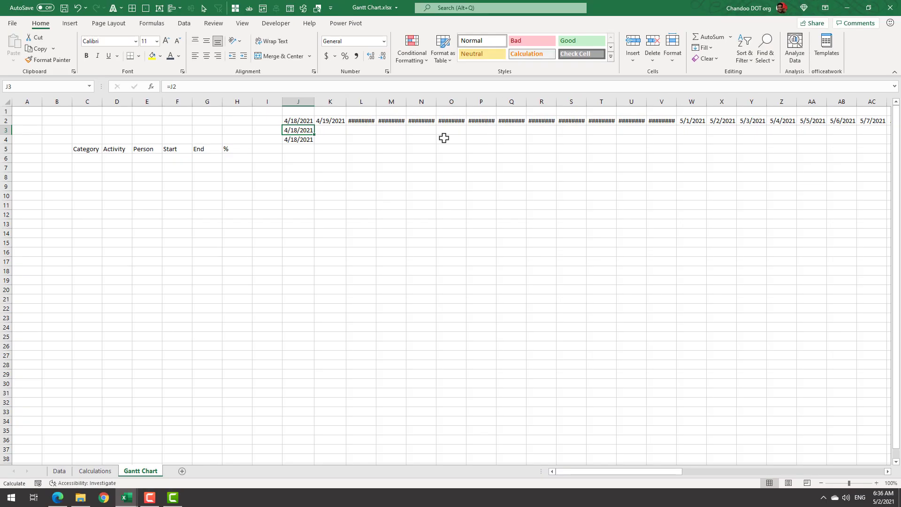
drag(488, 206, 532, 245)
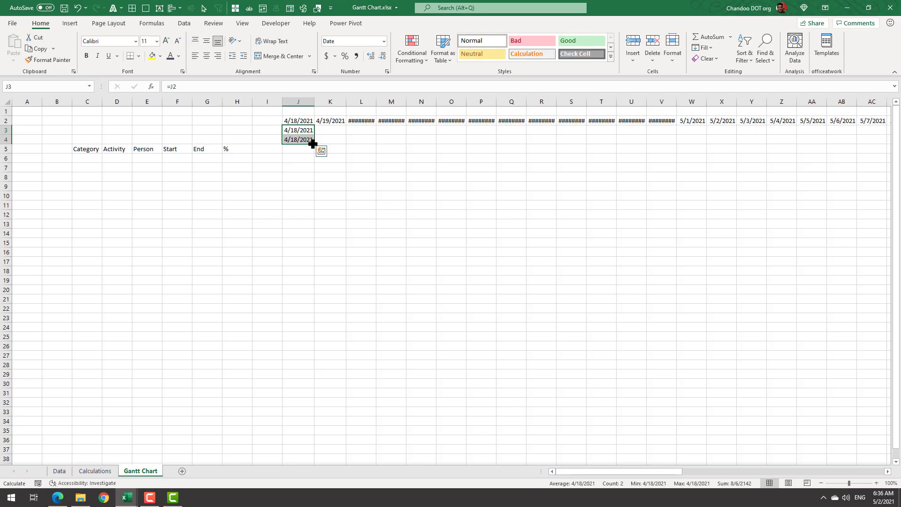
drag(313, 144, 892, 173)
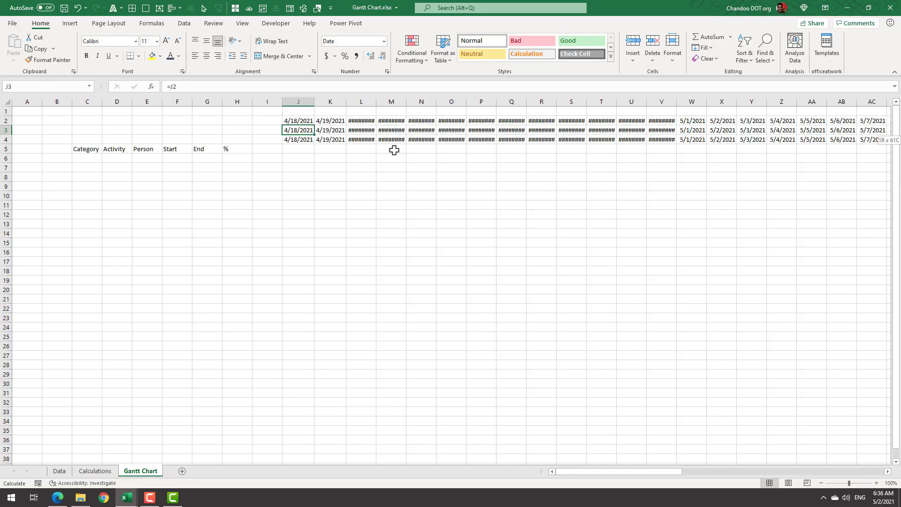
Apply the custom number format d to the row 3 timeline dates so only day numbers show
key(ctrl+shift+Right)
key(ctrl+1)
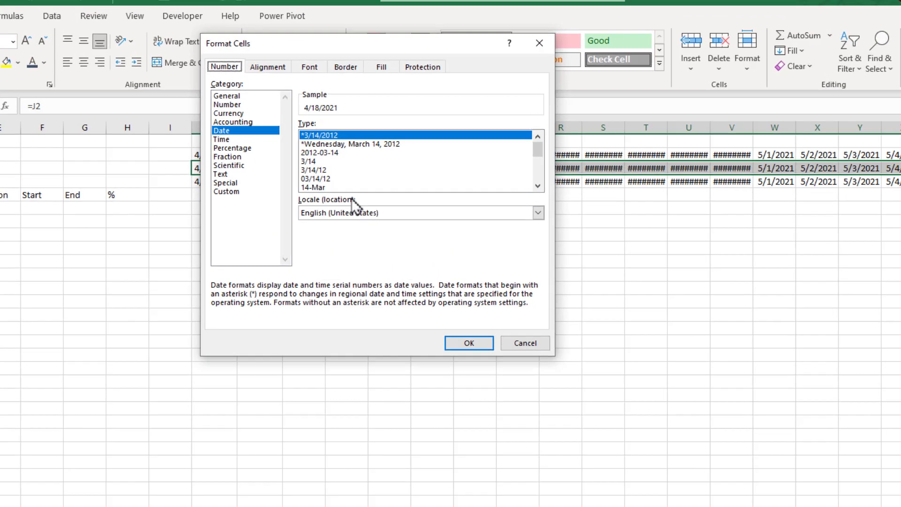
click(227, 192)
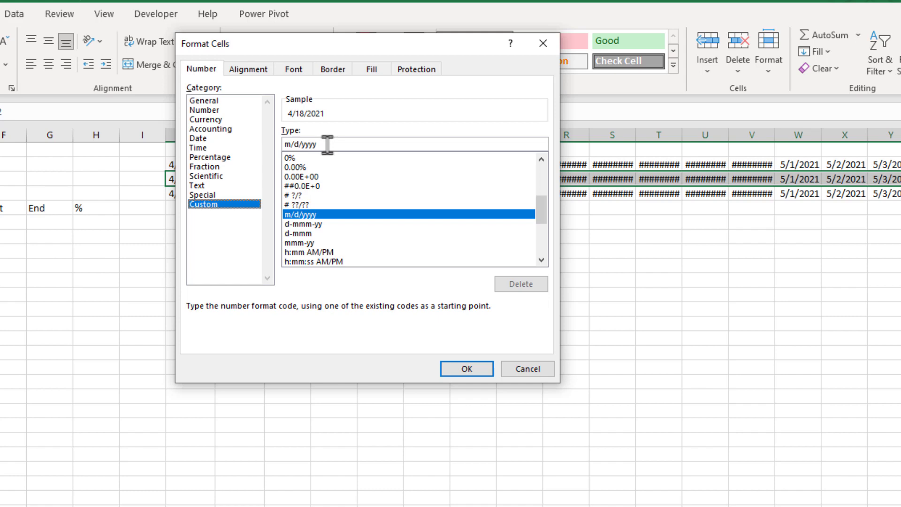
drag(339, 136, 265, 136)
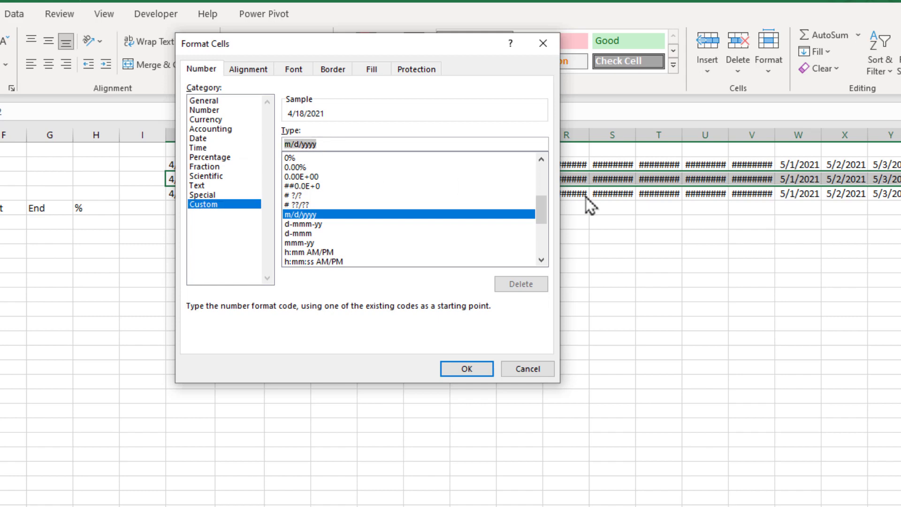
text(d)
key(Return)
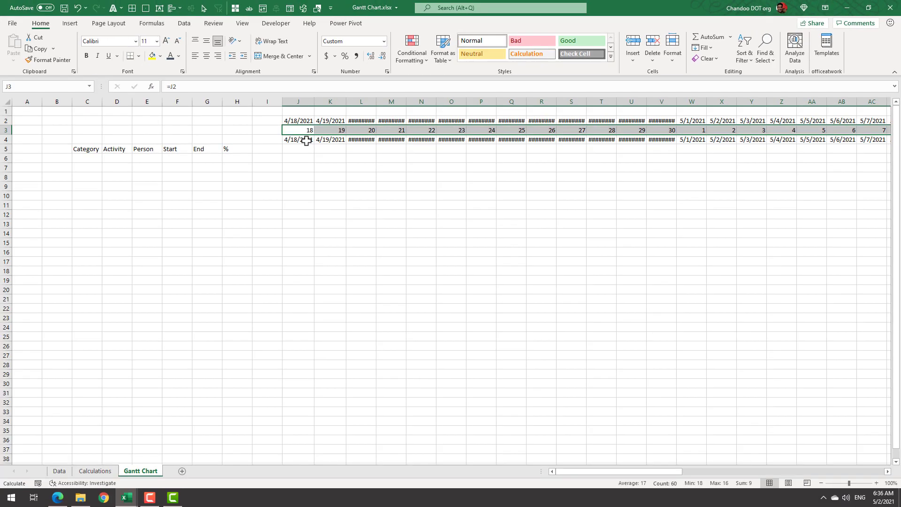
Apply the custom number format mmmmm to the row 4 timeline dates to show single-letter months
click(306, 141)
key(ctrl+shift+Right)
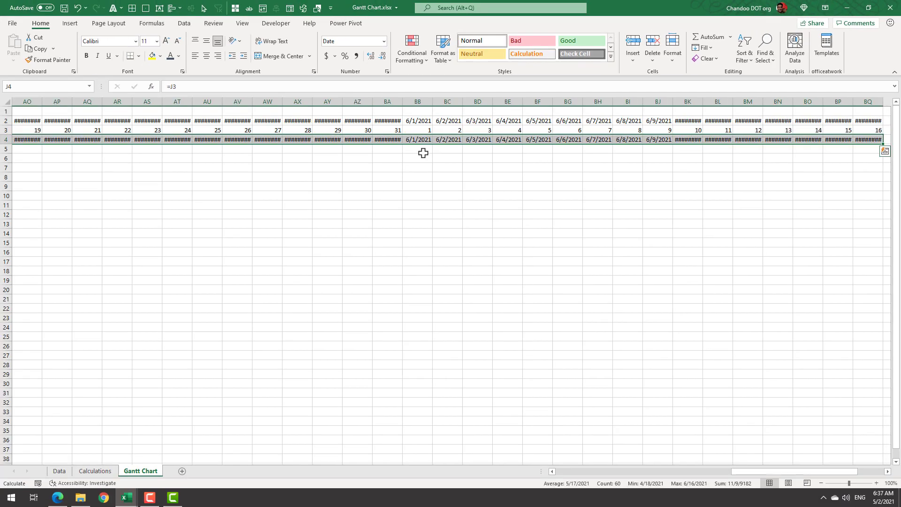
key(ctrl+BackSpace)
key(ctrl+1)
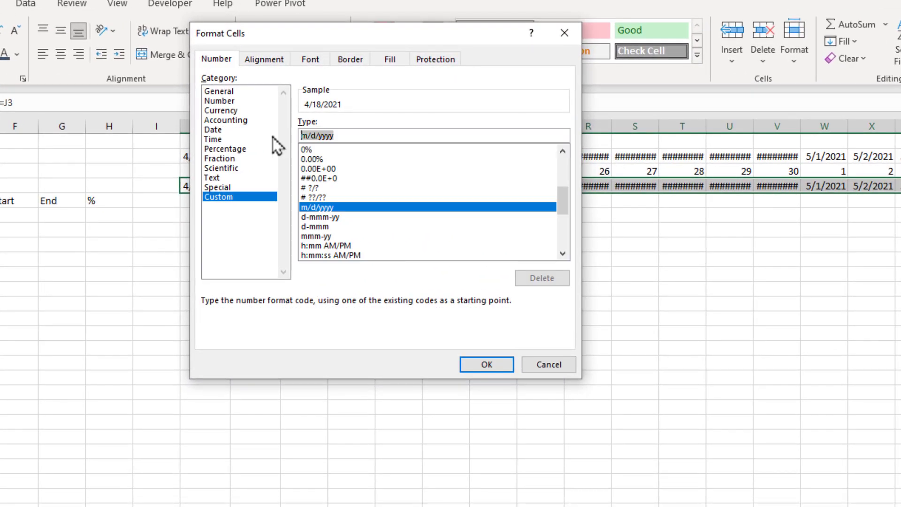
text(mmmmm)
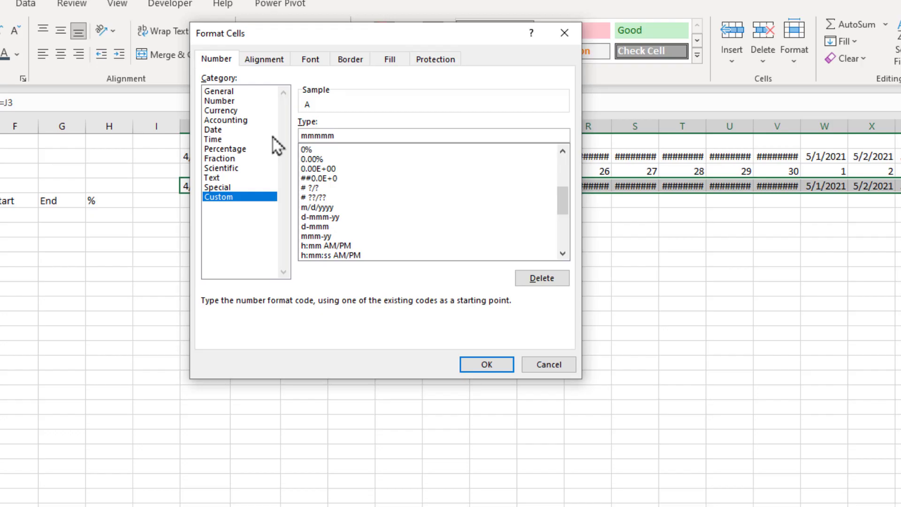
key(Return)
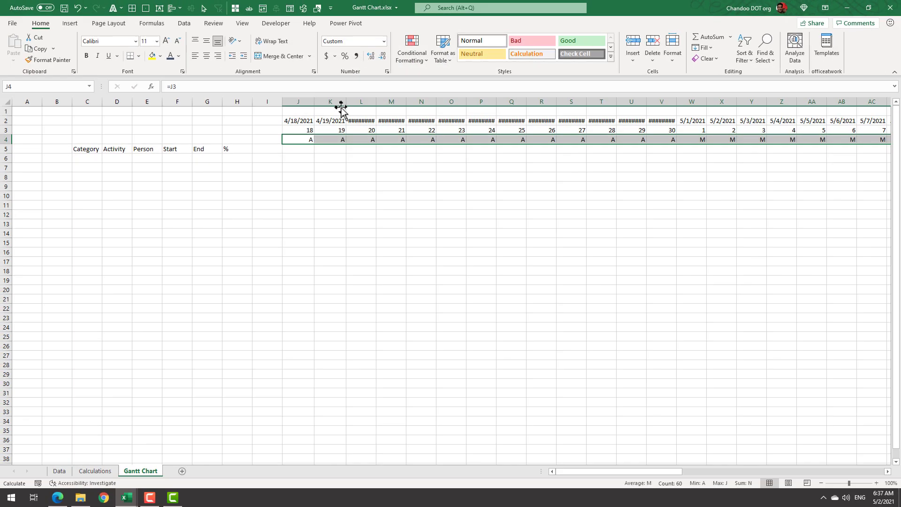
drag(304, 131, 303, 138)
drag(692, 132, 701, 141)
drag(842, 132, 840, 139)
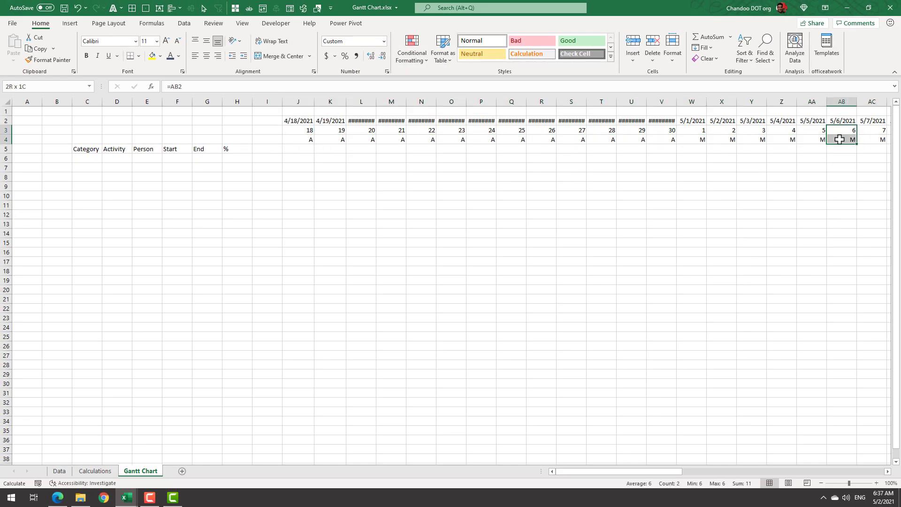
drag(87, 158, 227, 403)
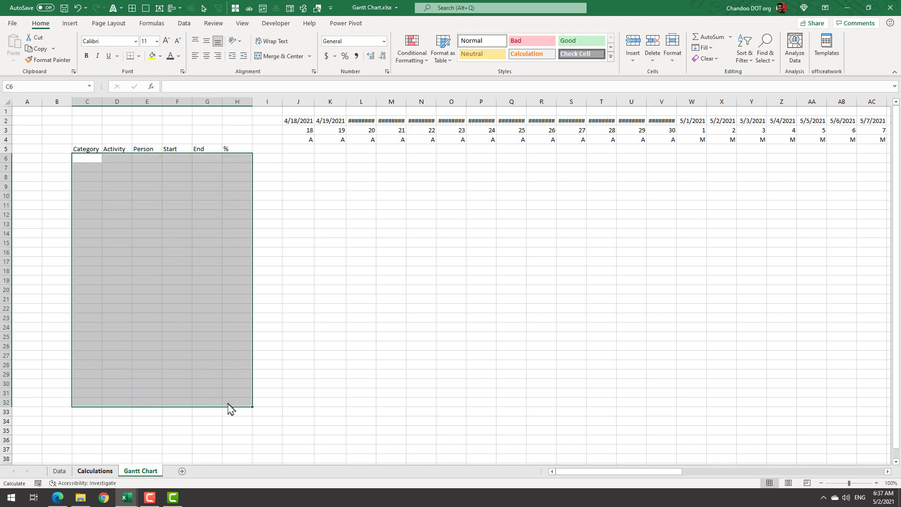
Copy the PivotTable's body from the Calculations sheet and paste it as links starting at C6 of the Gantt Chart sheet
click(103, 471)
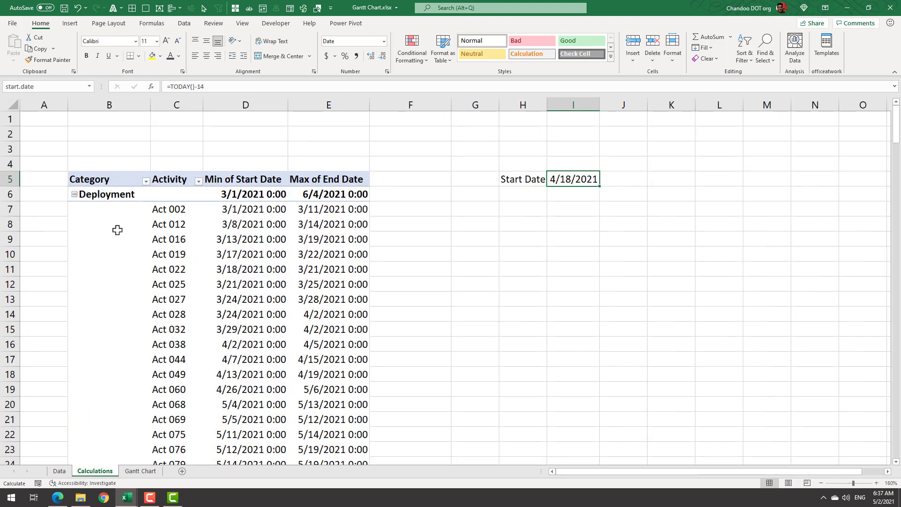
click(120, 195)
key(ctrl+a)
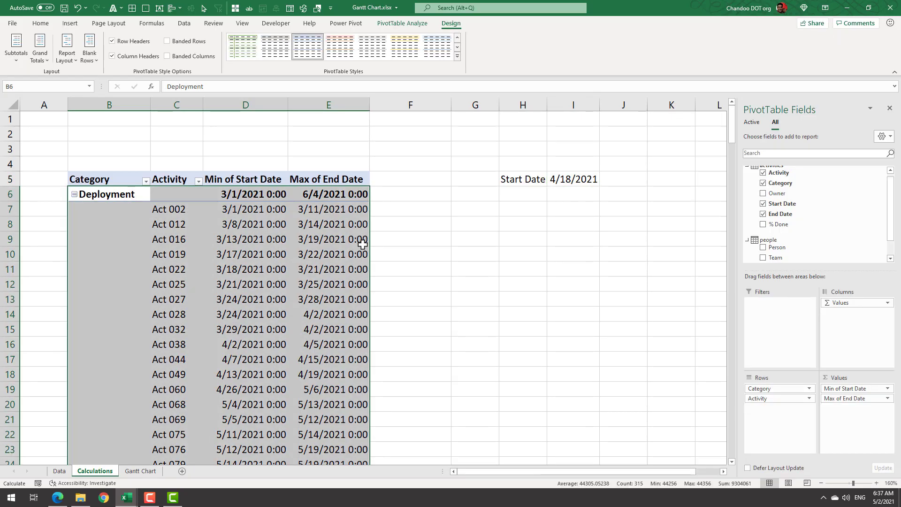
key(ctrl+c)
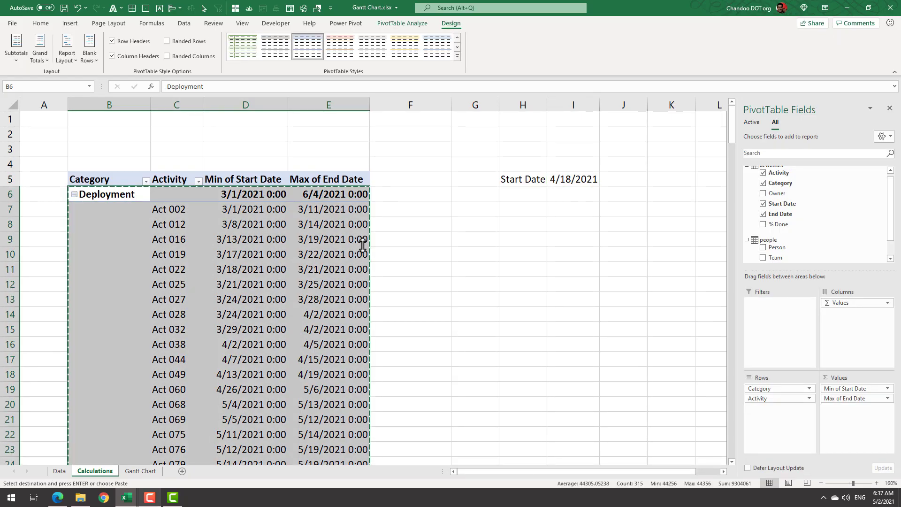
key(ctrl+Page_Down)
click(83, 160)
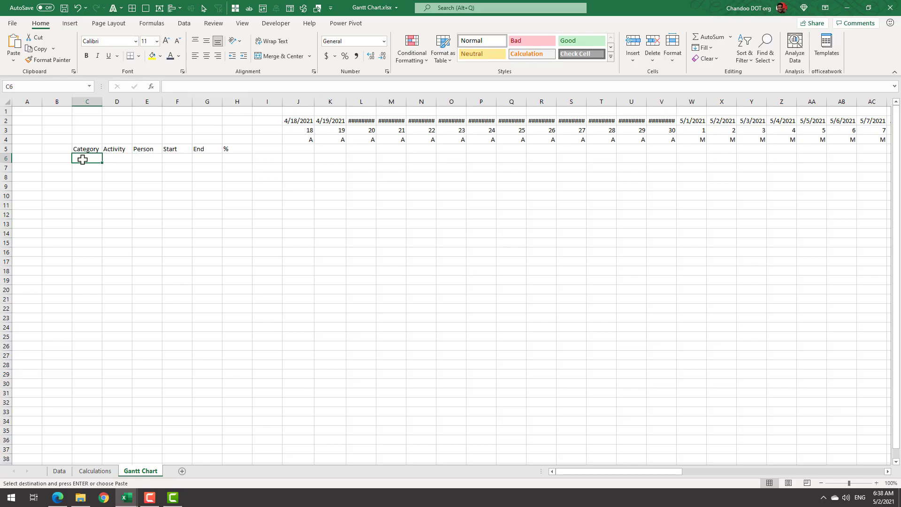
right_click(82, 160)
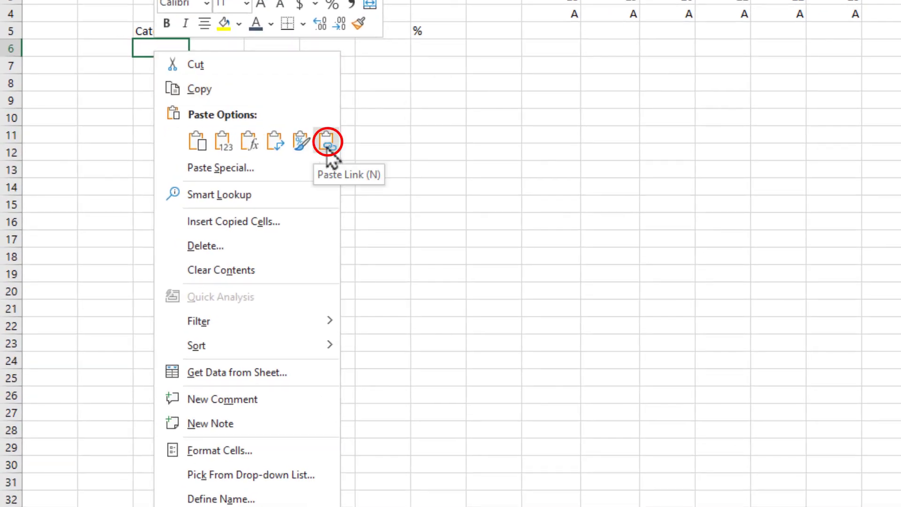
click(327, 142)
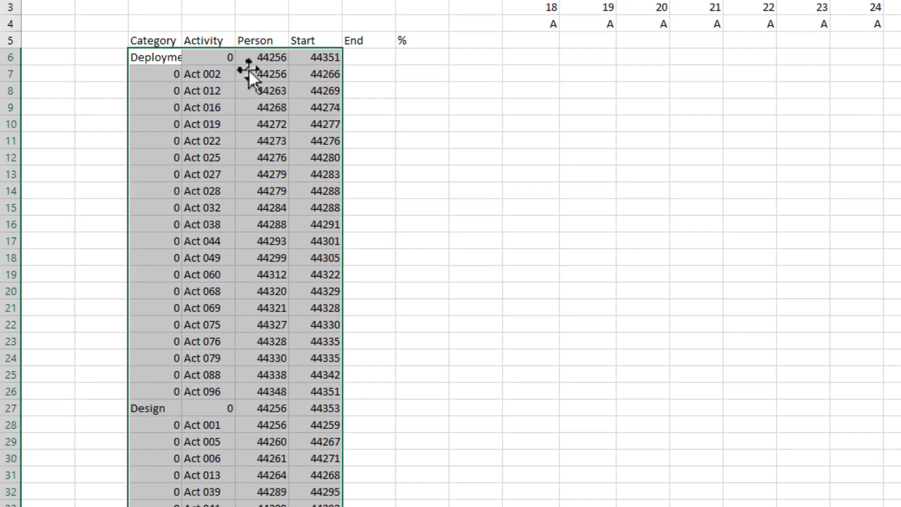
Move the two linked date columns from E:F to F:G, under the Start and End headings
click(259, 51)
key(ctrl+shift+Right)
key(ctrl+shift+Down)
scroll(258, 62, up, 14)
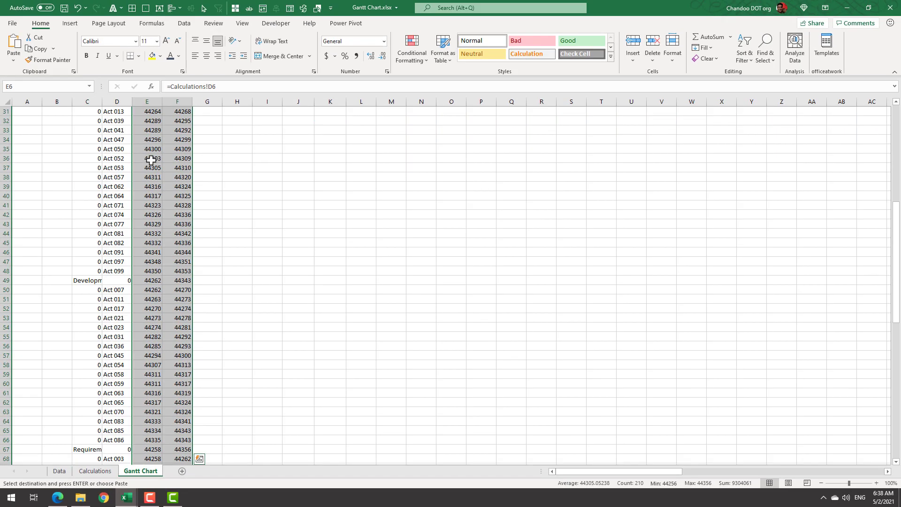
drag(191, 146, 213, 148)
scroll(141, 159, up, 10)
Compare the linked Category and Activity cells with their source cells in the PivotTable on the Calculations sheet
click(119, 161)
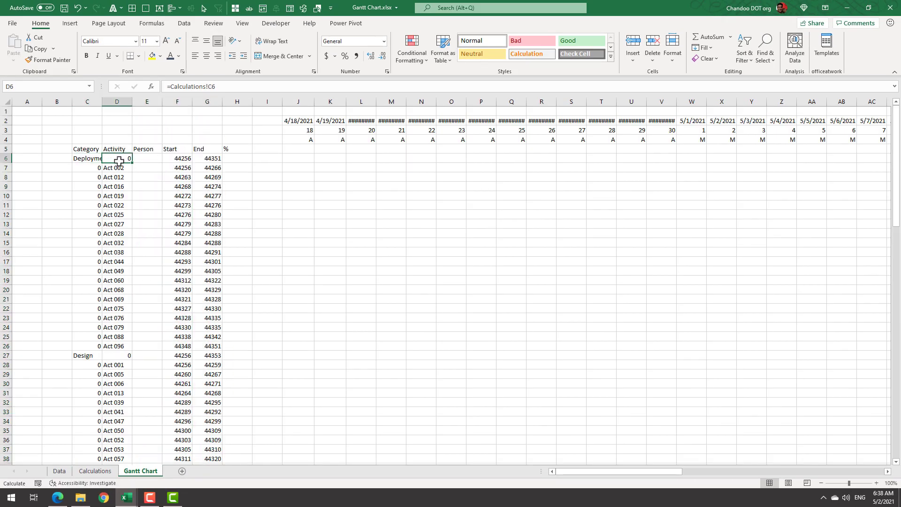
drag(89, 169, 90, 248)
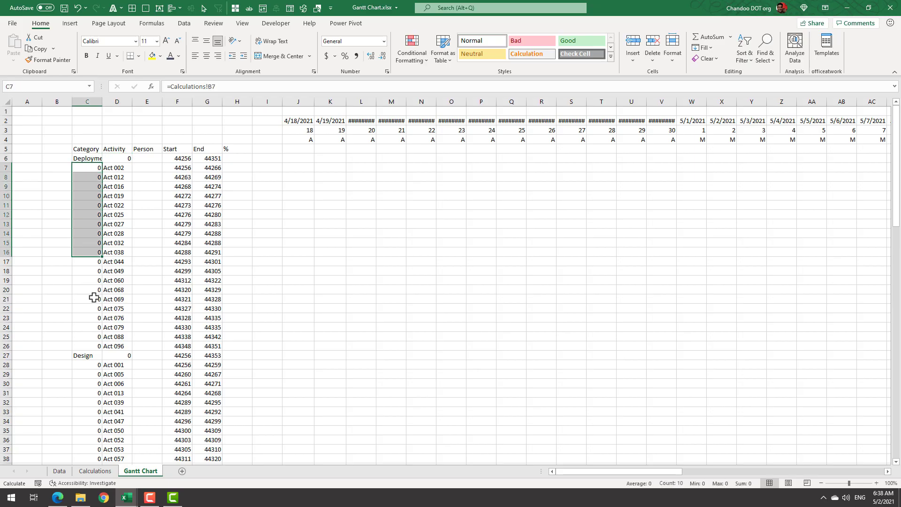
click(94, 470)
click(181, 197)
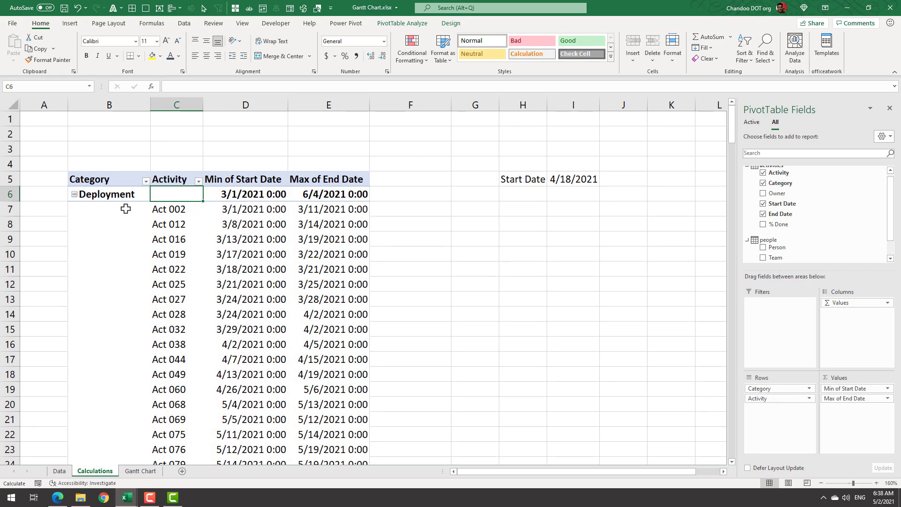
drag(100, 214, 90, 282)
click(141, 471)
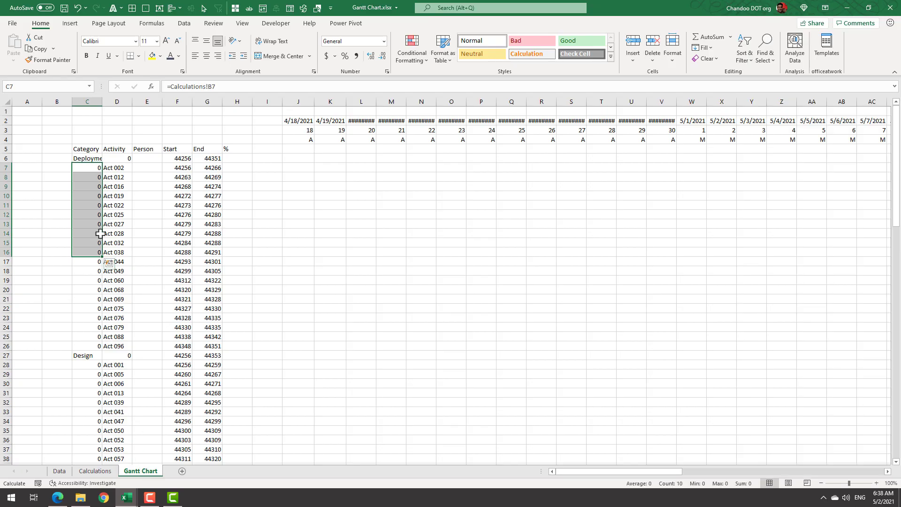
Change the formula in C6 to =IF(Calculations!B6=0,"",Calculations!B6) so empty source cells stay blank
click(90, 172)
key(Up)
key(F2)
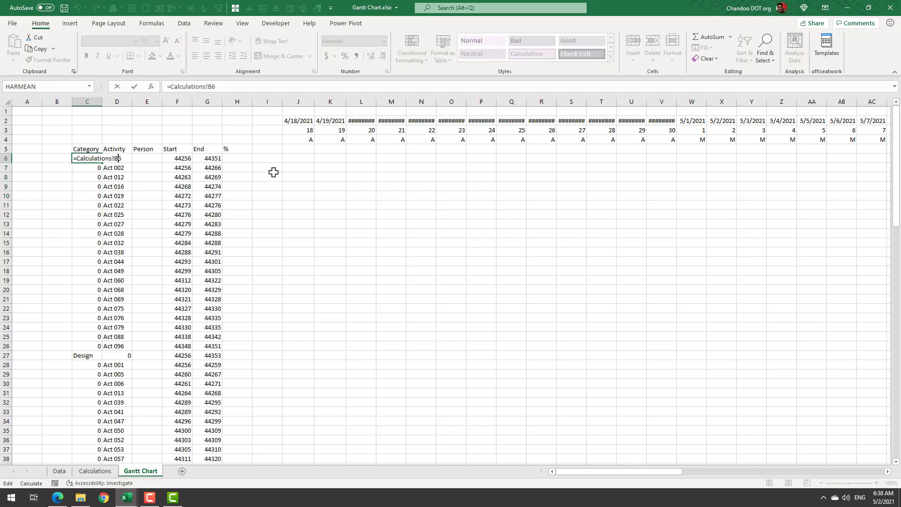
key(Left)
key(Left)
key(Left)
key(Left)
key(Left)
key(Left)
key(Left)
key(Left)
key(Left)
key(Left)
key(Left)
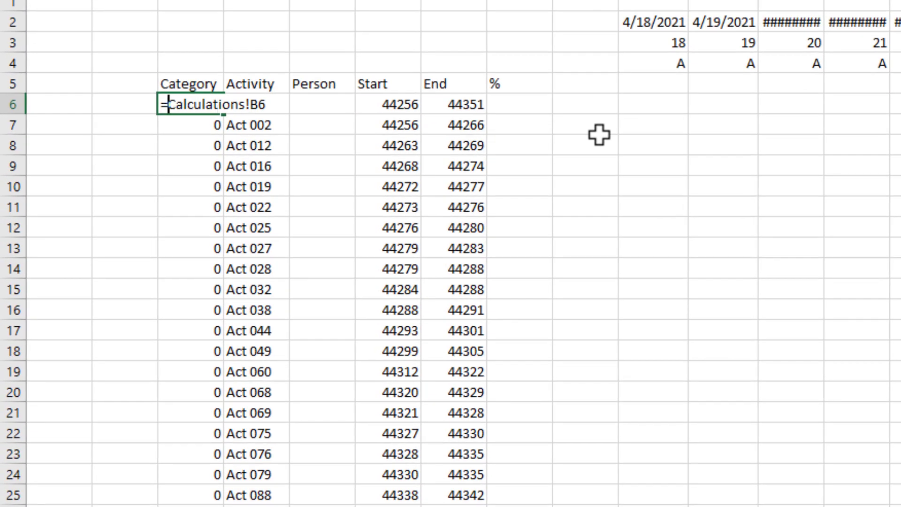
text(IF()
key(End)
text(=0,"",Calculations!B6))
key(Return)
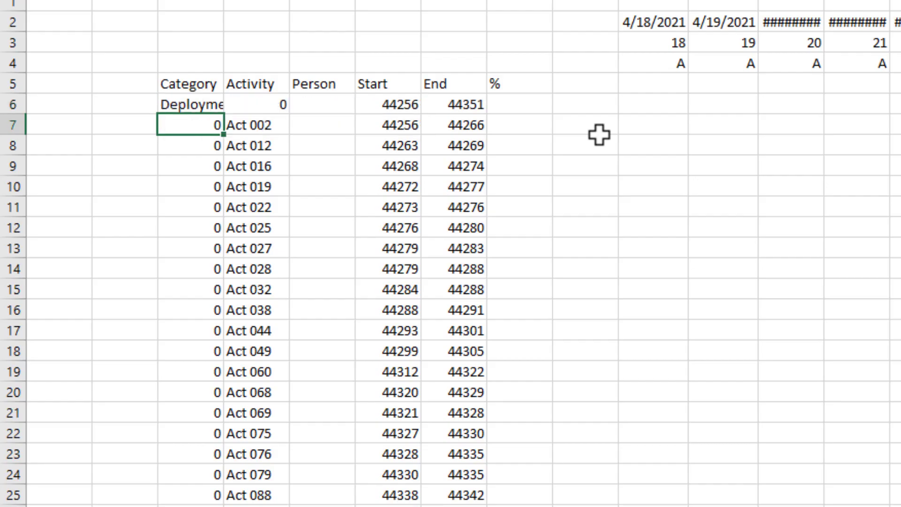
Copy the IF formula from C6 to every row of the Category and Activity columns
click(209, 107)
key(ctrl+c)
key(ctrl+shift+Right)
key(ctrl+shift+Down)
key(ctrl+v)
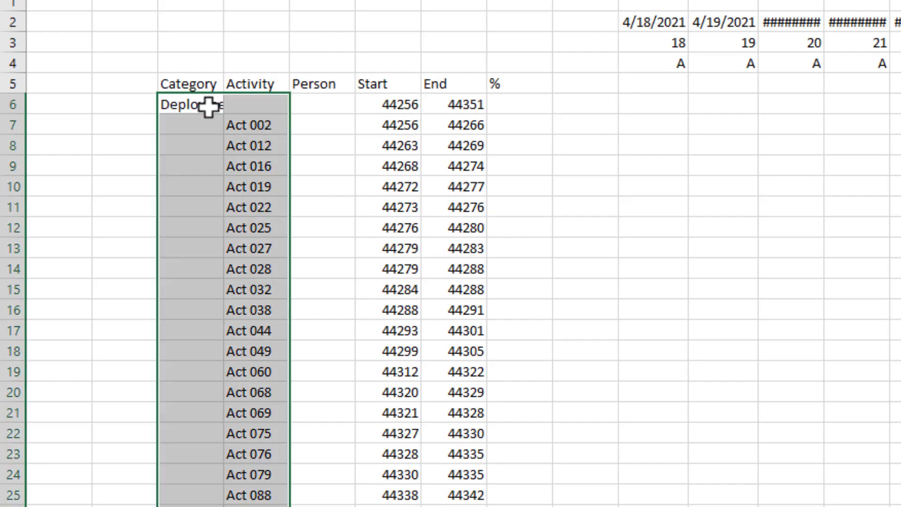
Format all Start and End values from F6:G6 down as dates of type 3/14/2012
click(207, 137)
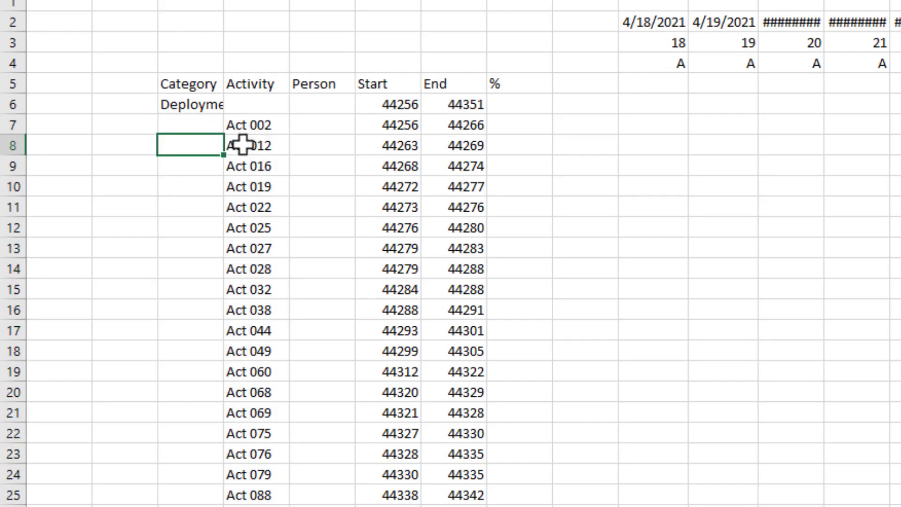
key(Up)
key(Up)
key(Right)
key(Right)
key(Right)
key(ctrl+shift+Right)
key(ctrl+shift+Down)
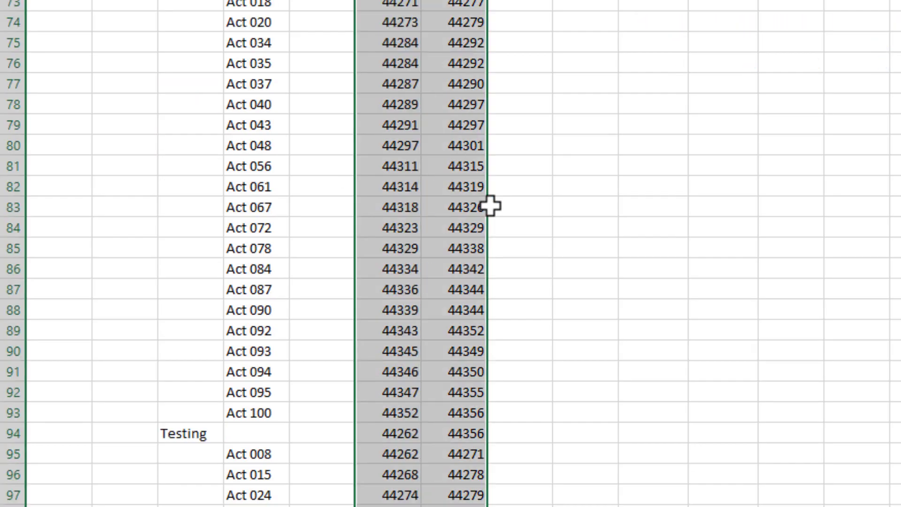
key(ctrl+BackSpace)
key(ctrl+1)
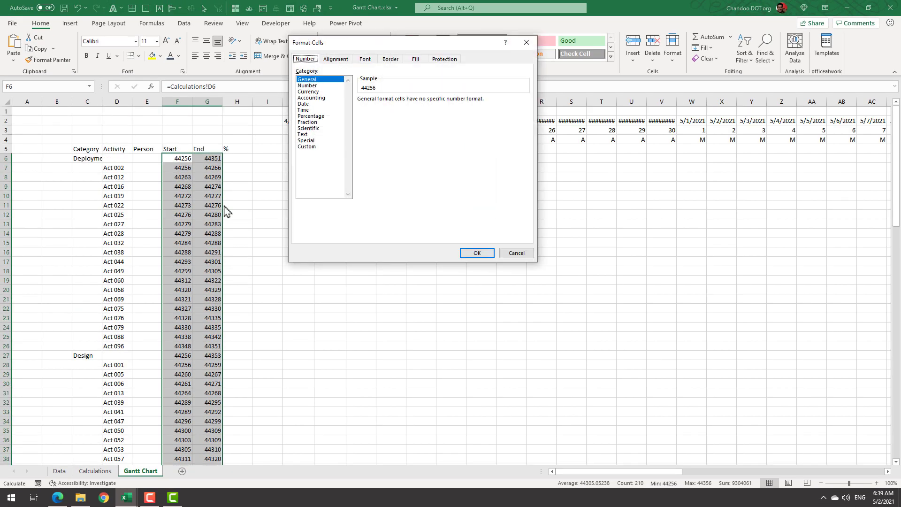
click(303, 103)
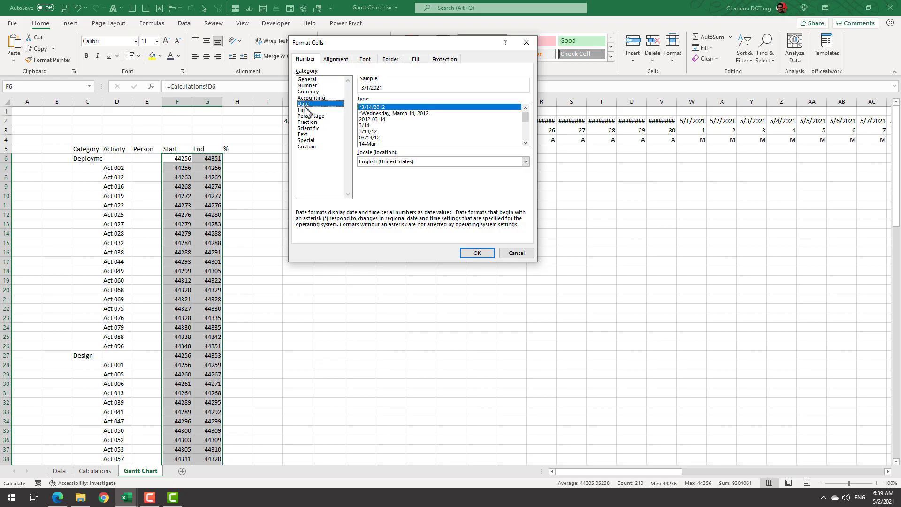
key(Return)
drag(147, 158, 142, 241)
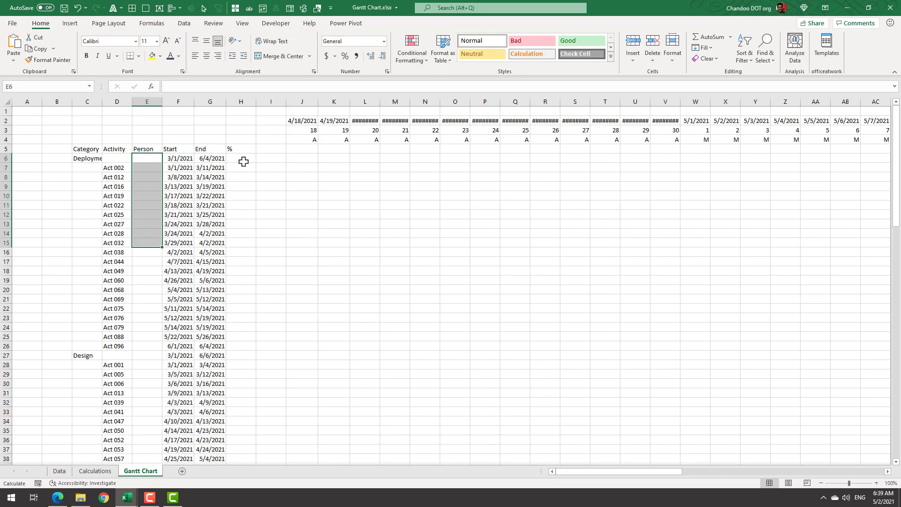
drag(242, 158, 245, 242)
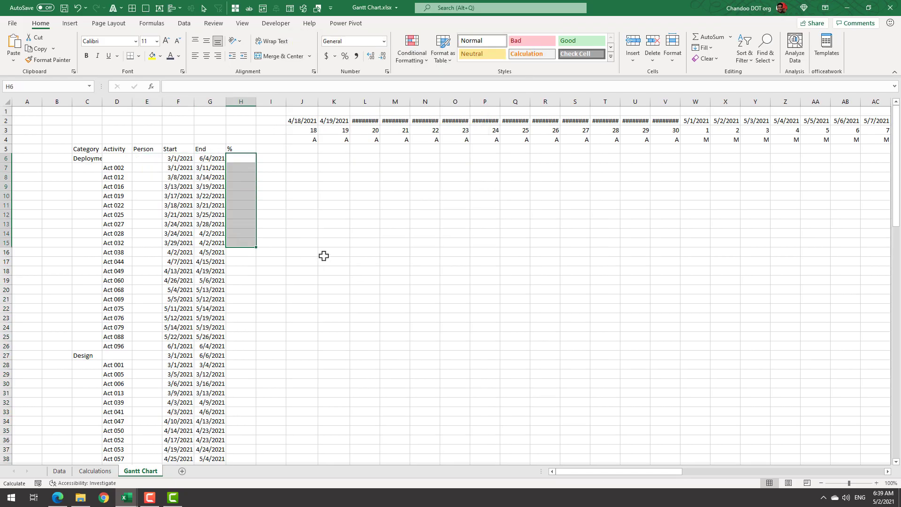
click(302, 157)
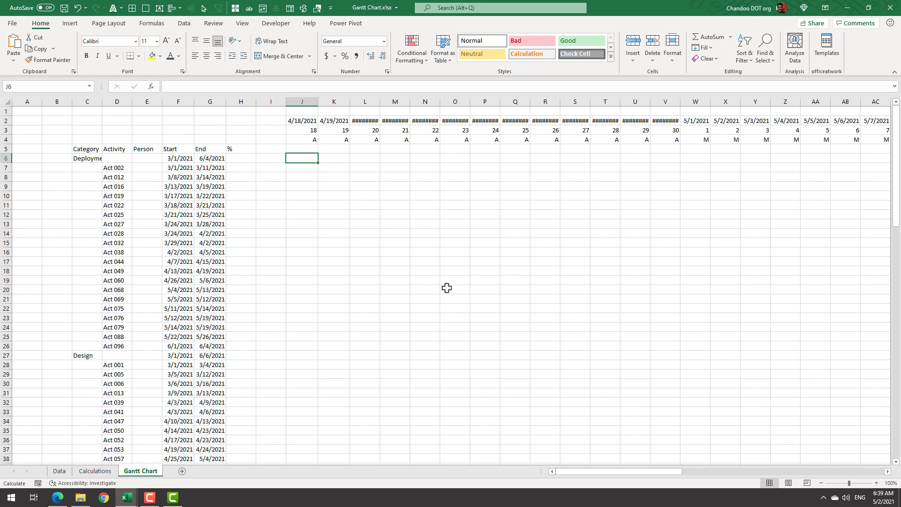
drag(645, 471, 621, 481)
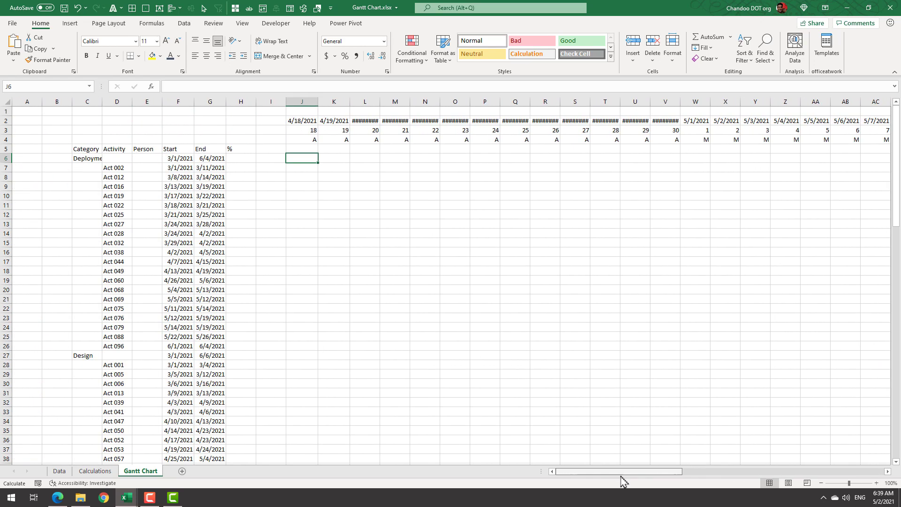
key(ctrl+shift+End)
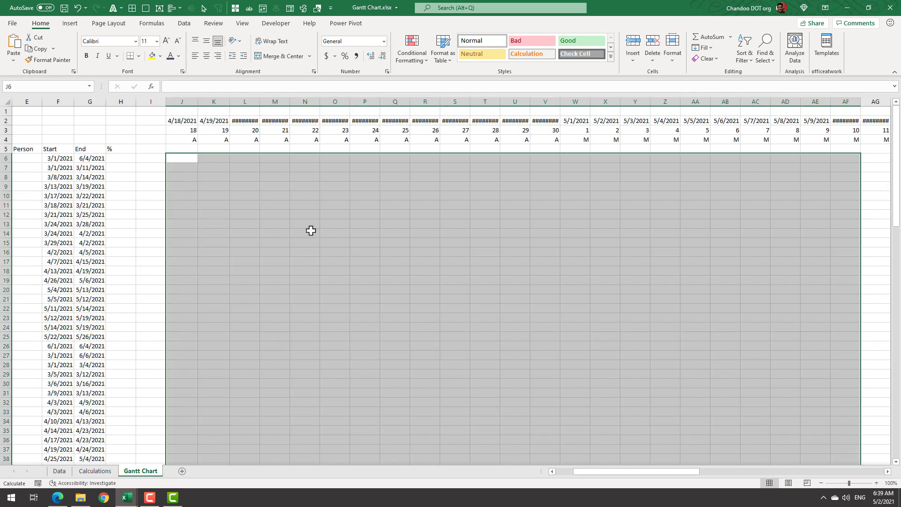
click(269, 195)
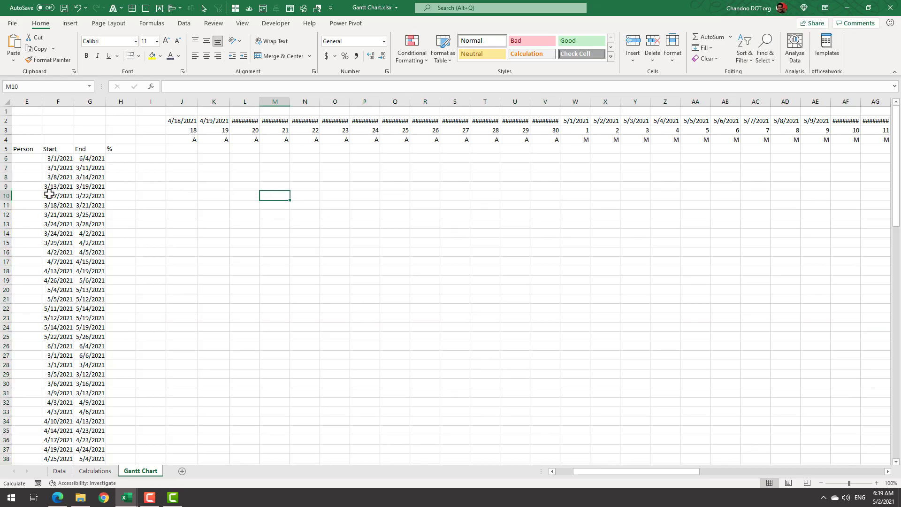
Enter an AND formula in J6 testing F6<=J2 and G6>=J2 to check whether the timeline date falls within the activity
drag(49, 194, 84, 194)
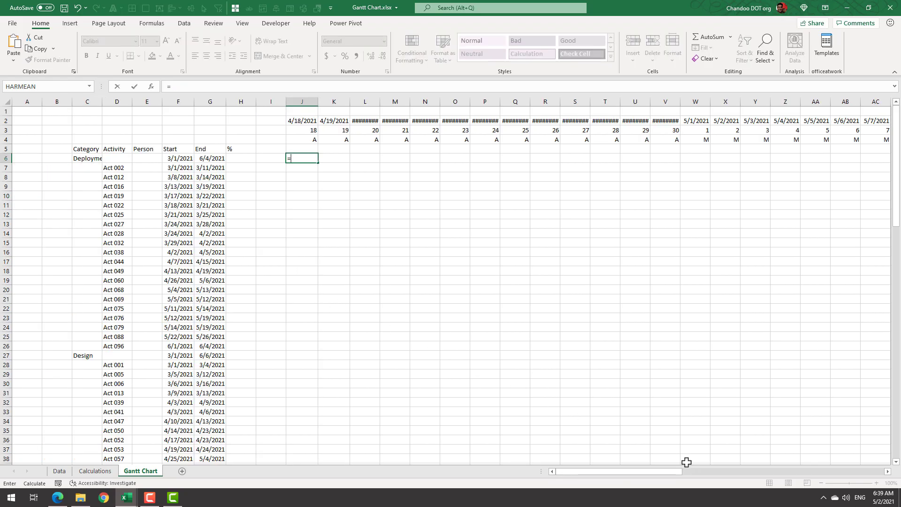
text(and()
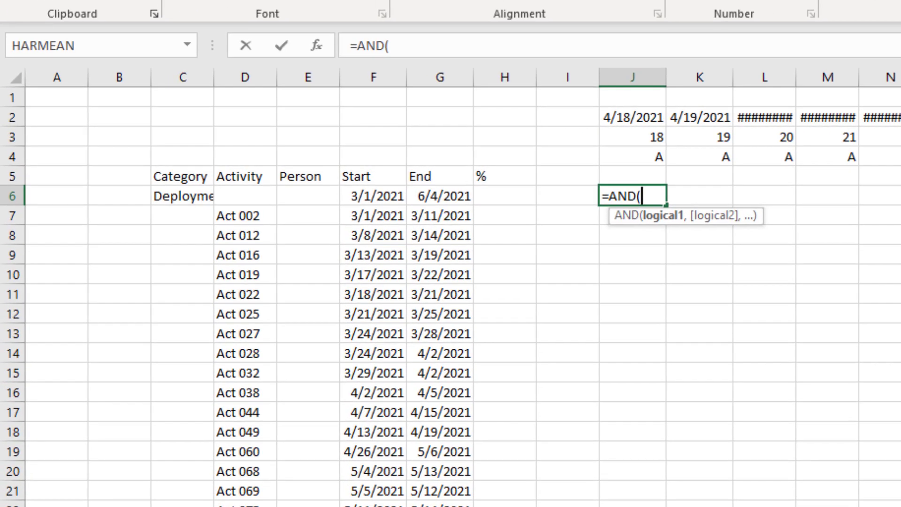
click(373, 196)
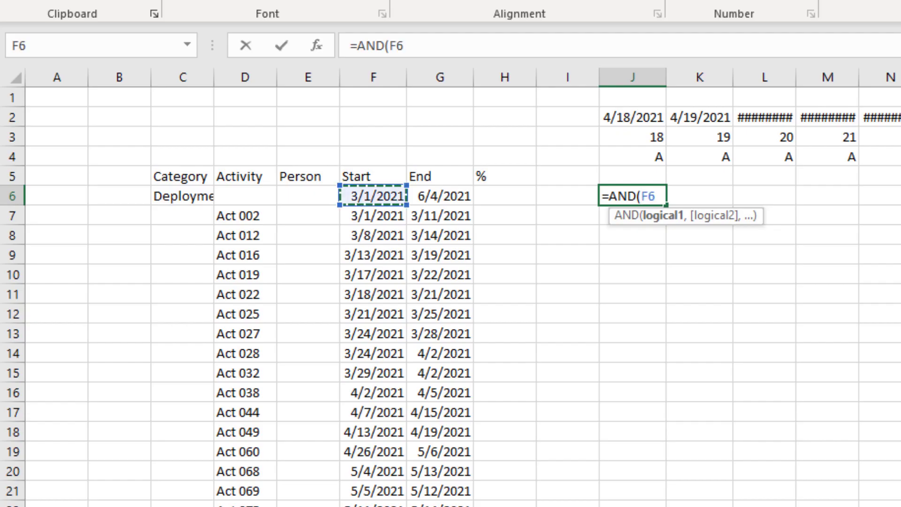
text(<=)
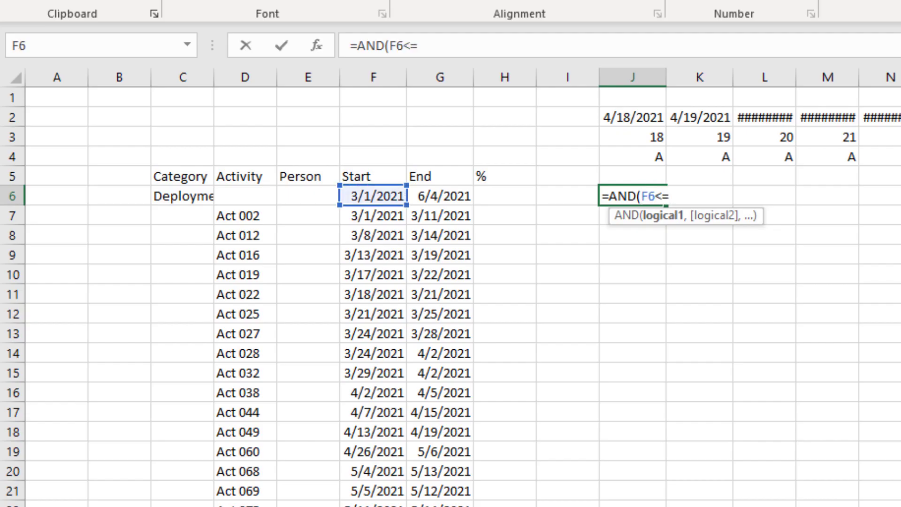
click(632, 118)
text(,)
click(440, 196)
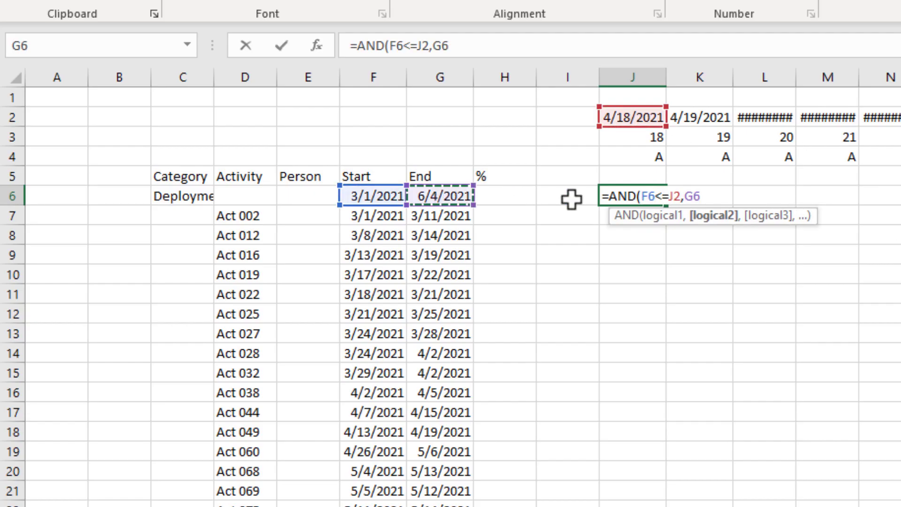
text(>=)
click(632, 119)
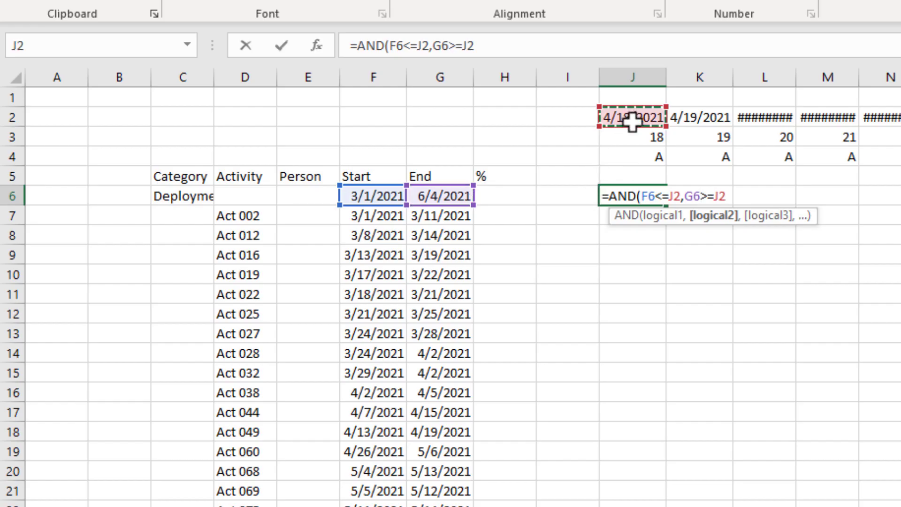
Lock the Start and End columns and the date row in J6, giving =AND($F6<=J$2,$G6>=J$2)
click(647, 196)
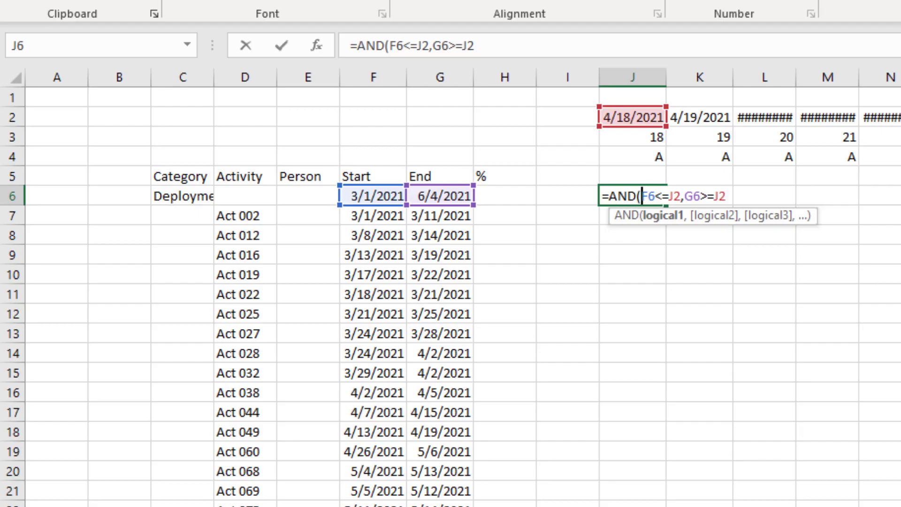
text($)
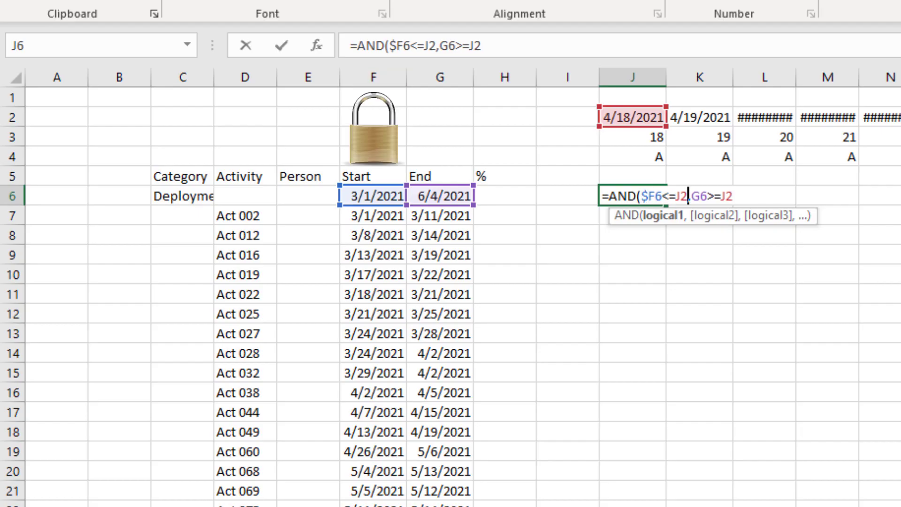
key(F4)
key(F4)
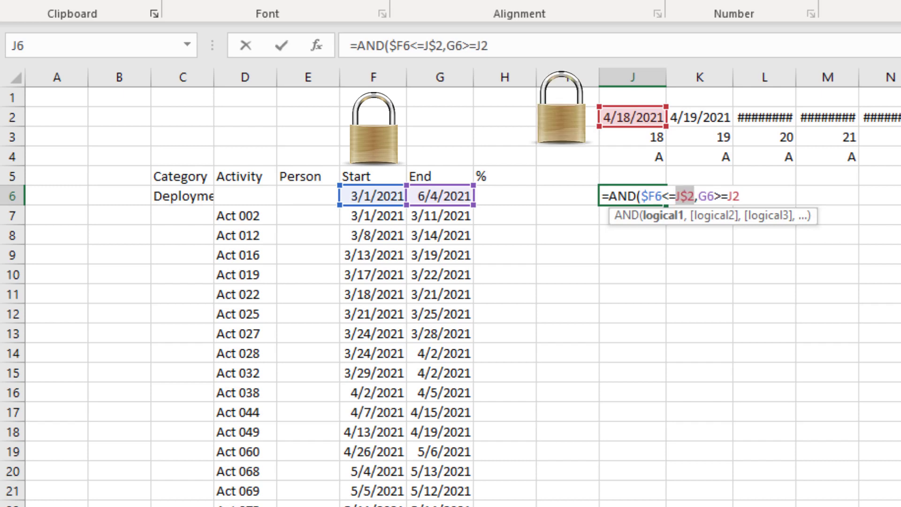
key(Return)
Copy the AND formula from J6 down every activity row and across all timeline columns through BQ
click(373, 196)
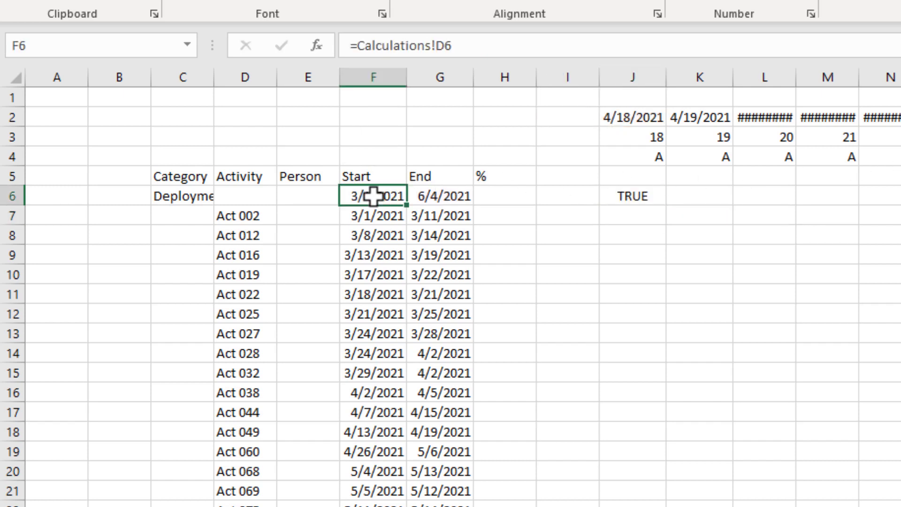
drag(370, 195, 452, 192)
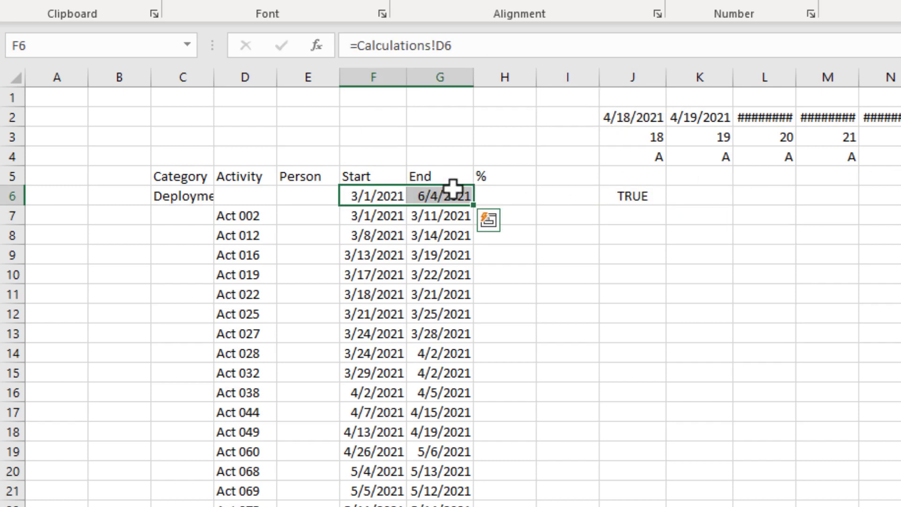
click(642, 121)
drag(648, 194, 612, 506)
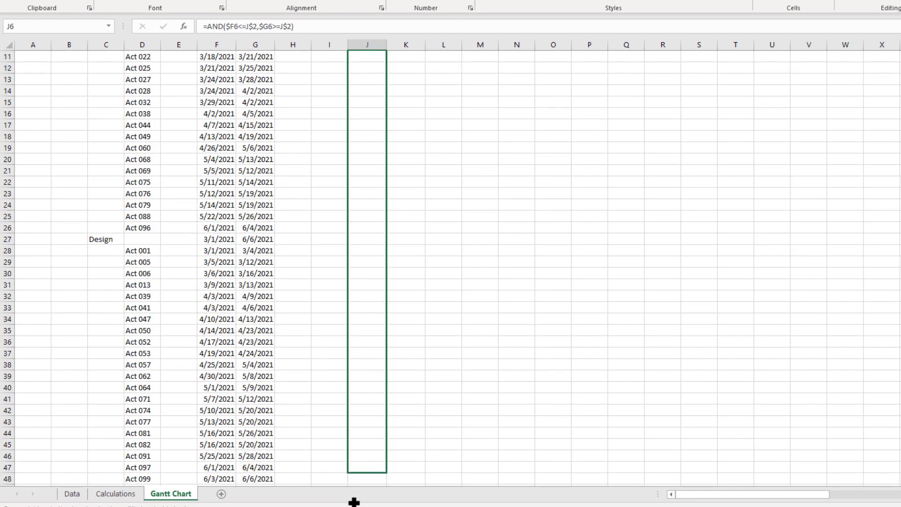
drag(354, 502, 354, 502)
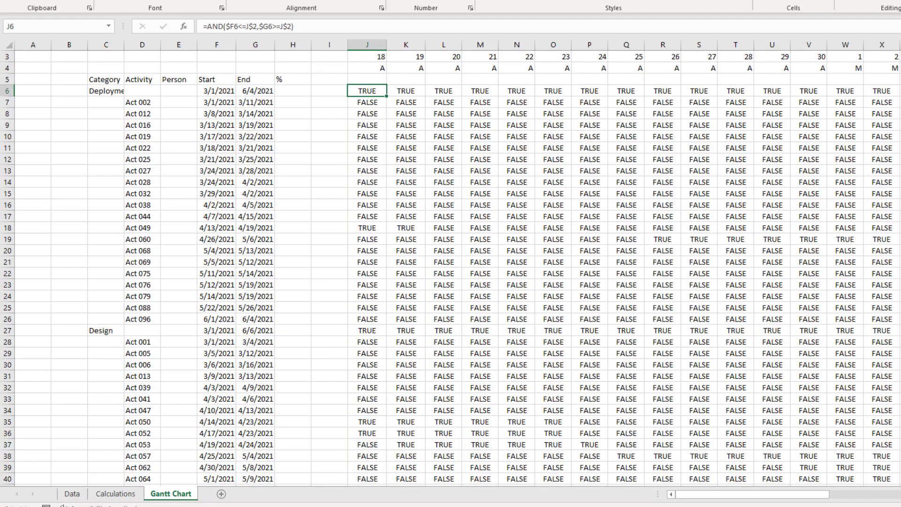
Create a conditional formatting rule on the whole timeline grid from J6 for cells with a value equal to TRUE
key(ctrl+shift+Down)
key(ctrl+shift+Right)
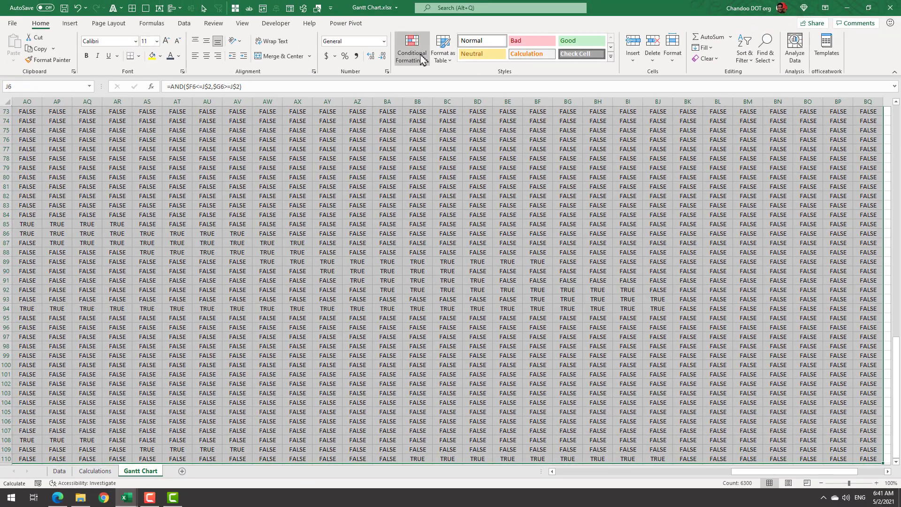
click(510, 0)
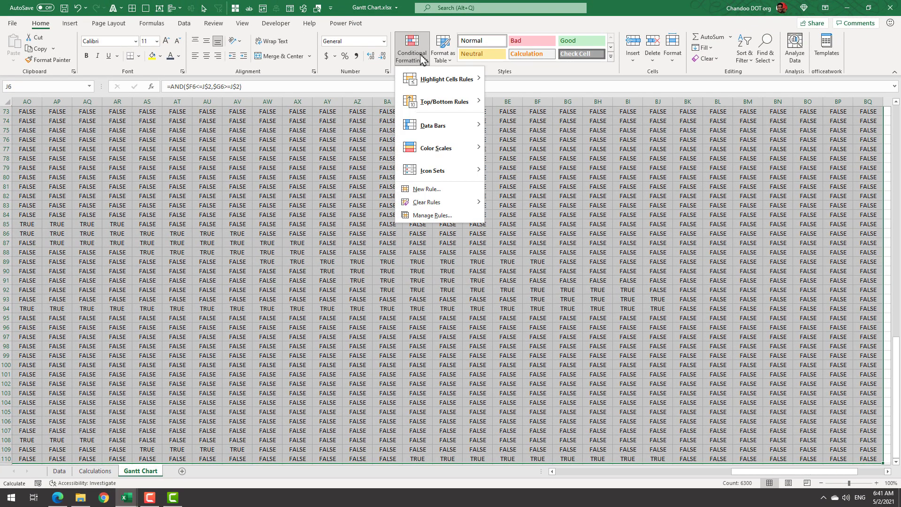
click(427, 189)
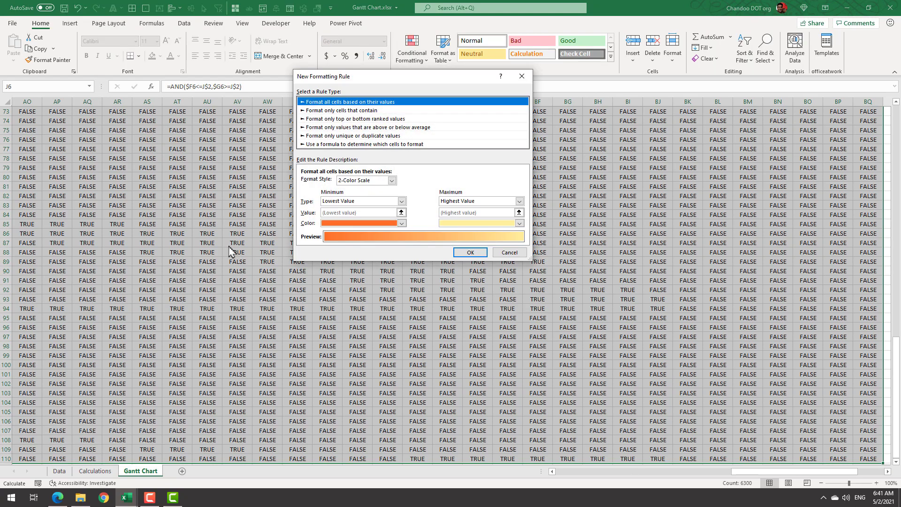
click(341, 111)
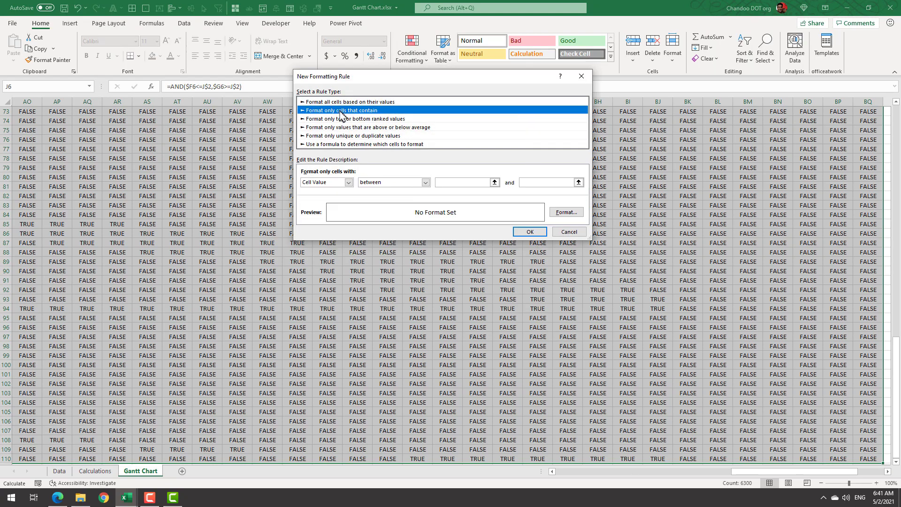
click(397, 182)
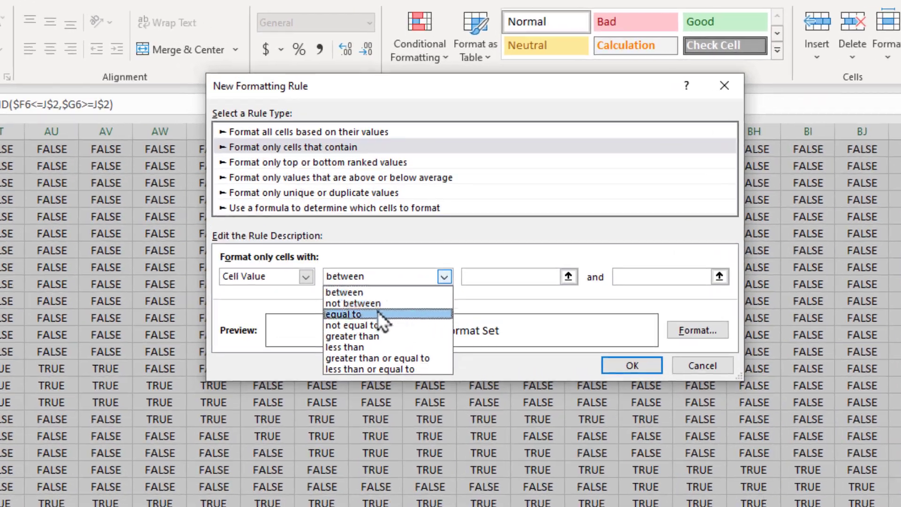
click(390, 201)
click(451, 182)
text(true)
Give the TRUE rule a light blue-gray fill and apply it to the timeline grid
key(alt+f)
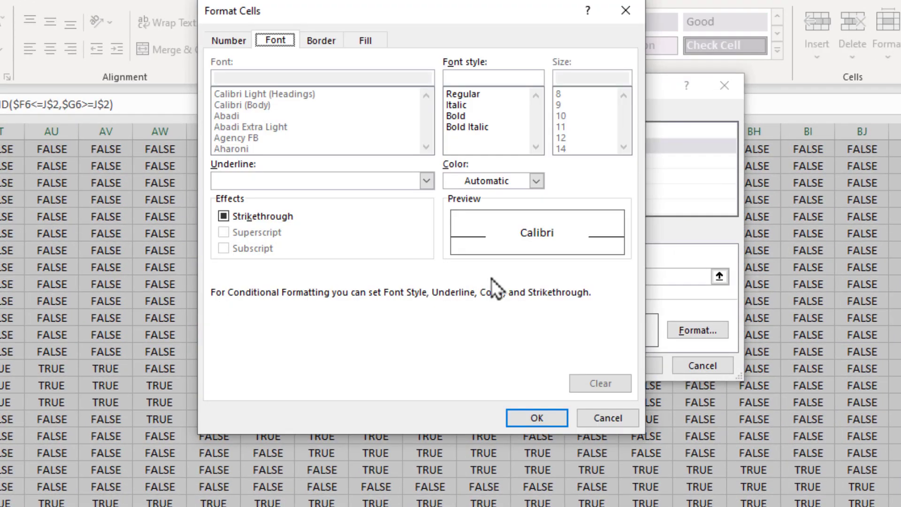
key(ctrl+Tab)
key(ctrl+Tab)
click(272, 153)
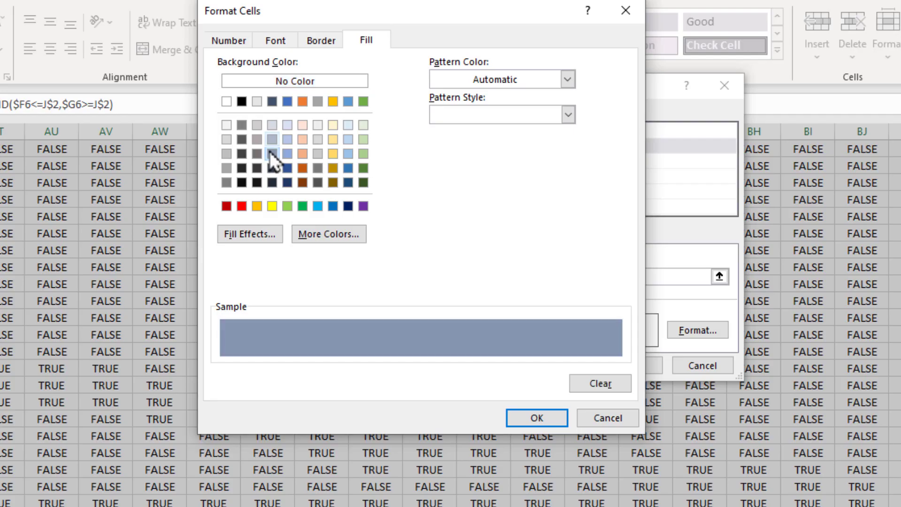
click(271, 141)
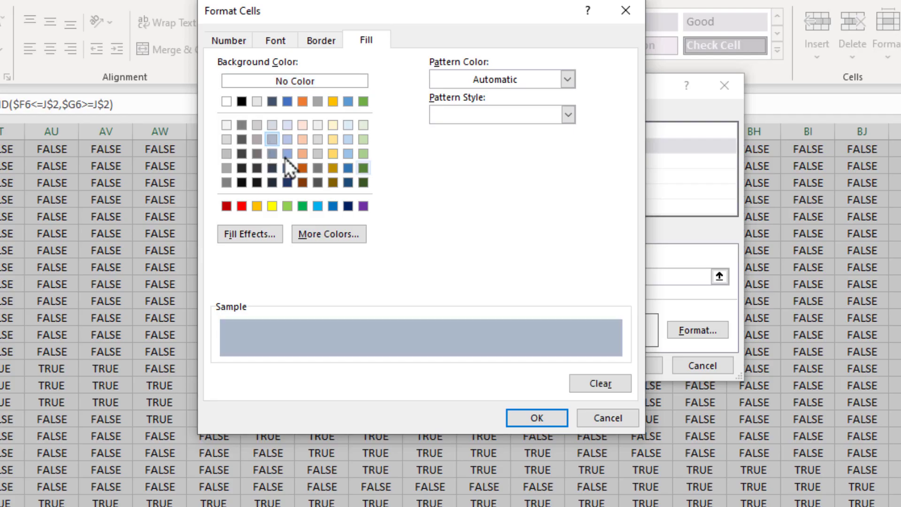
click(520, 418)
click(612, 371)
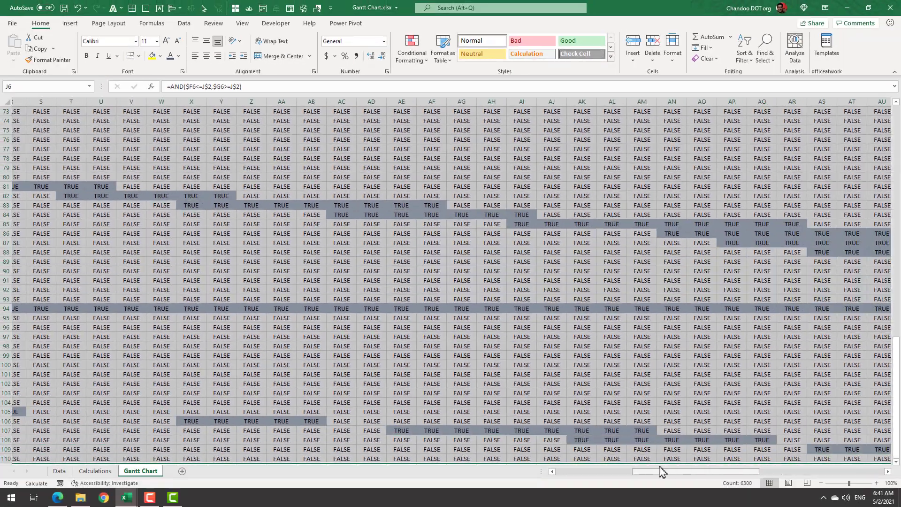
drag(660, 471, 579, 470)
scroll(604, 421, up, 20)
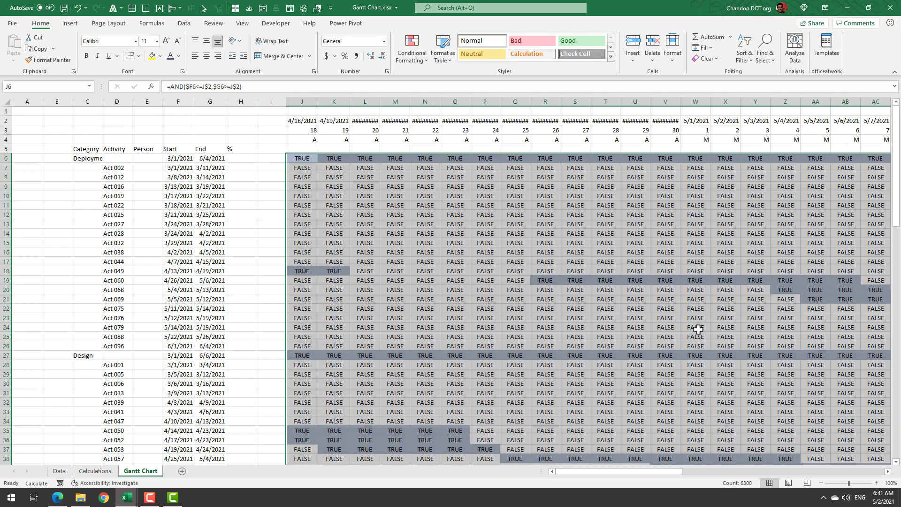
key(Down)
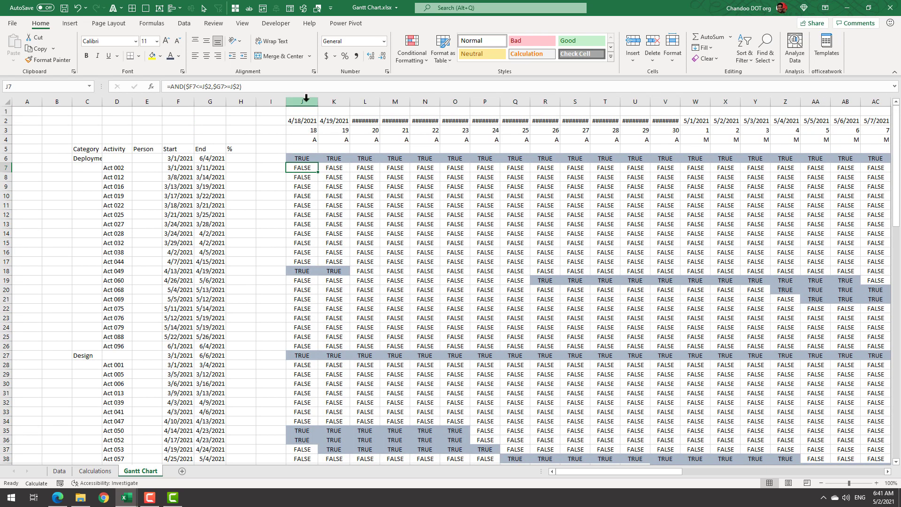
Hide the TRUE and FALSE text across the timeline grid from J6 with the custom number format ;;;
key(Up)
key(ctrl+shift+Down)
key(ctrl+shift+Right)
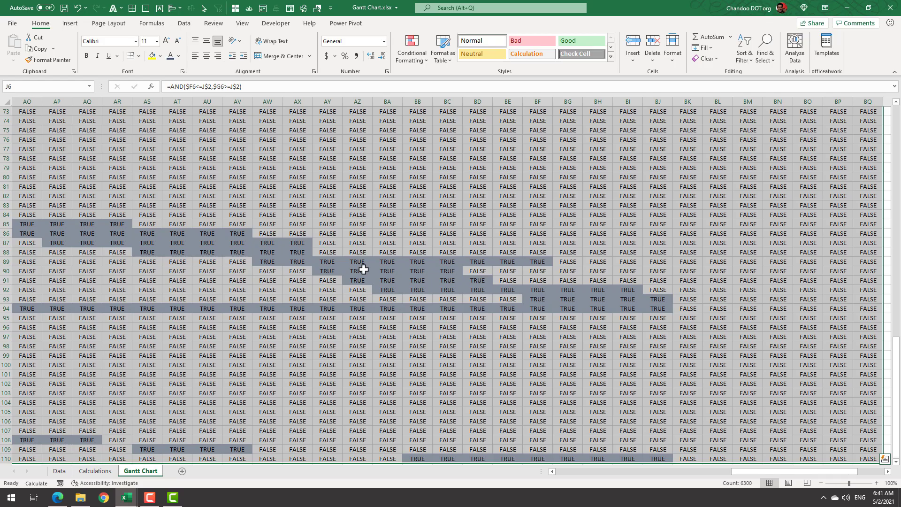
key(ctrl+1)
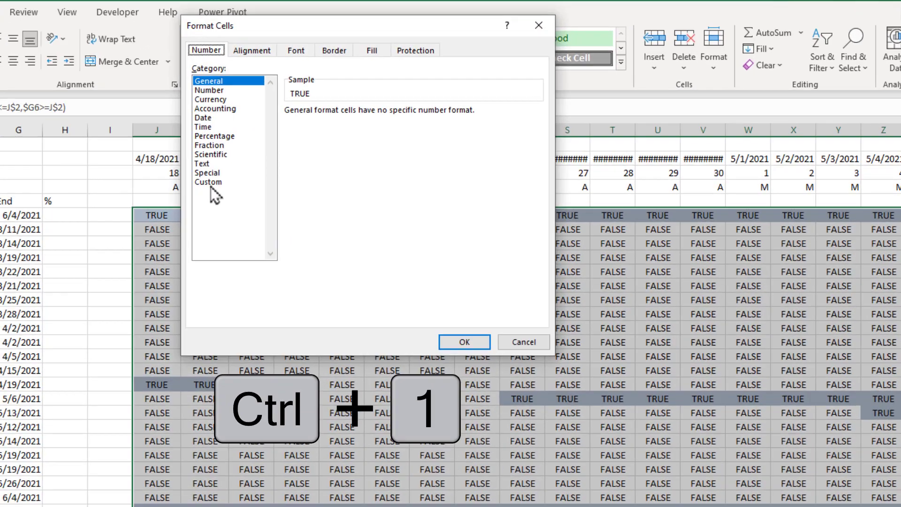
click(333, 128)
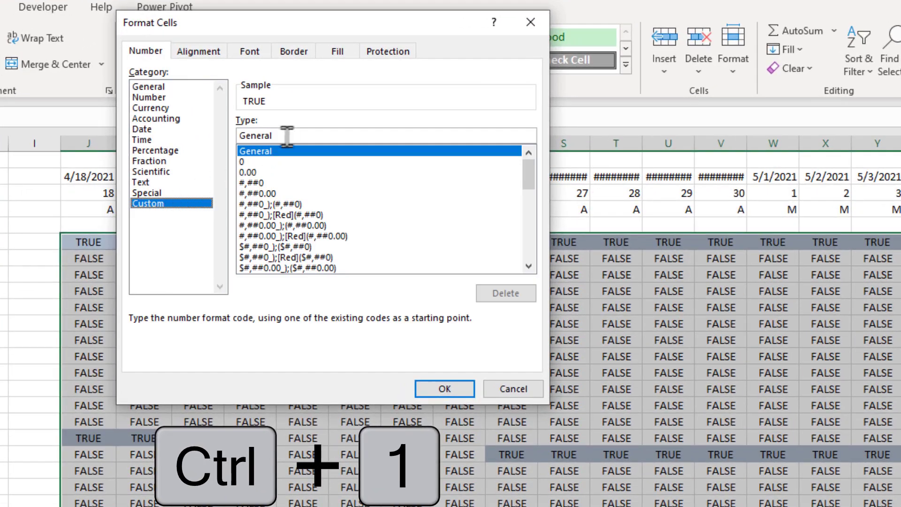
drag(290, 136, 202, 136)
text(;)
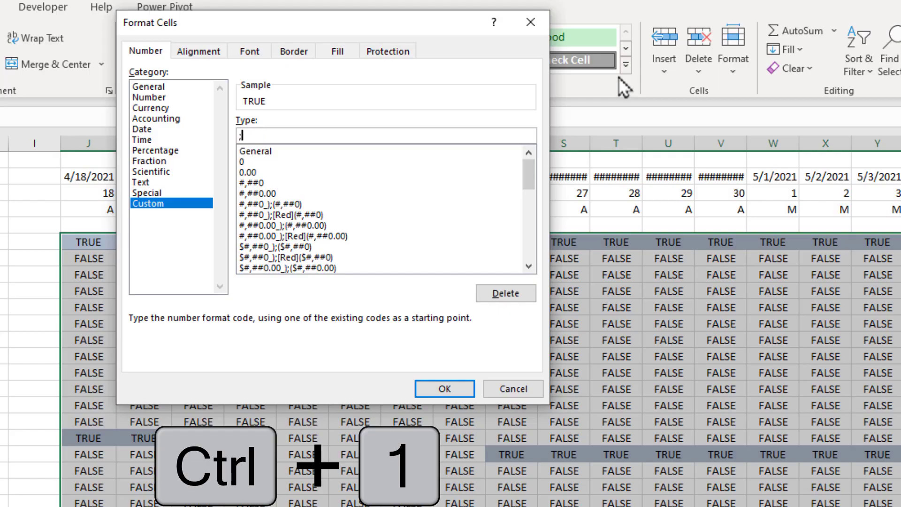
text(;;)
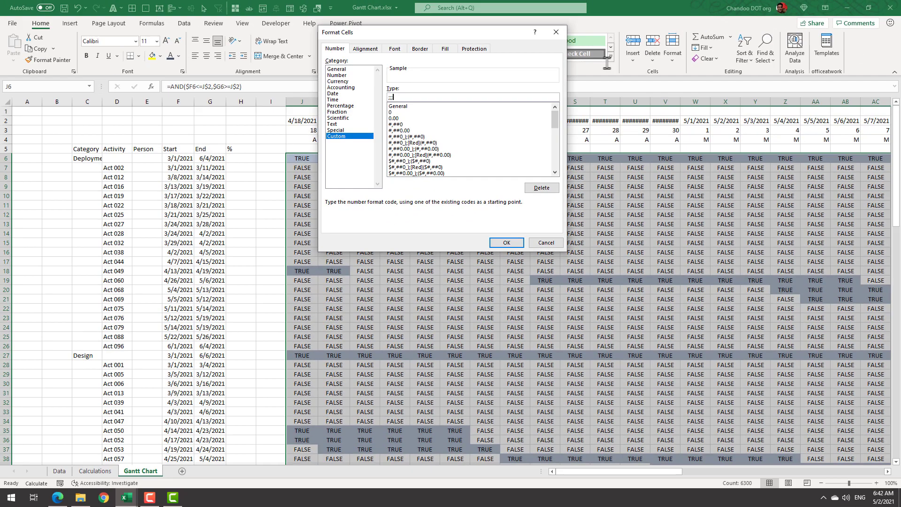
click(499, 243)
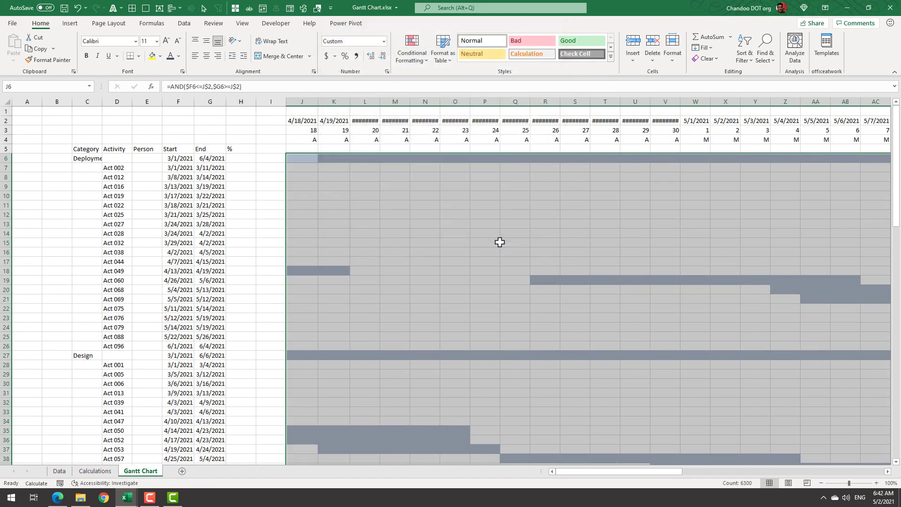
Narrow timeline columns J to BQ to about one character wide so the whole chart fits on screen
key(ctrl+shift+Up)
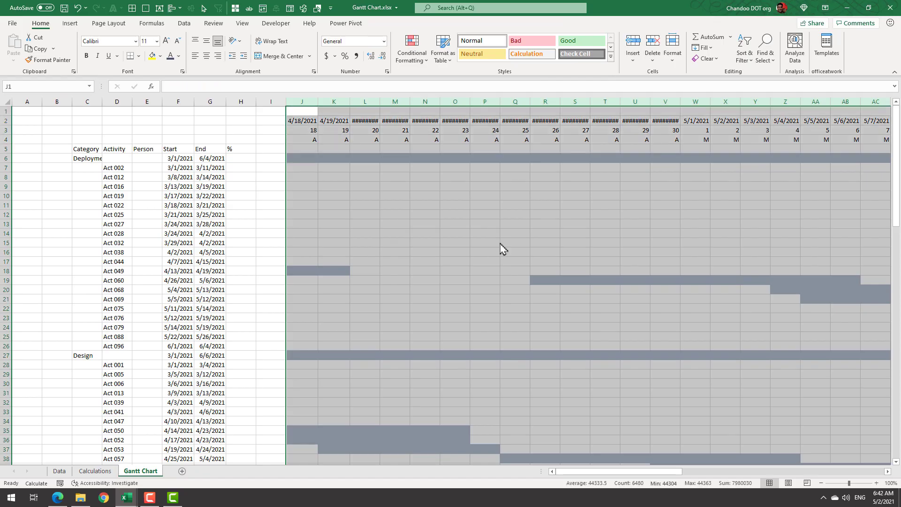
drag(317, 105, 293, 102)
scroll(352, 338, down, 20)
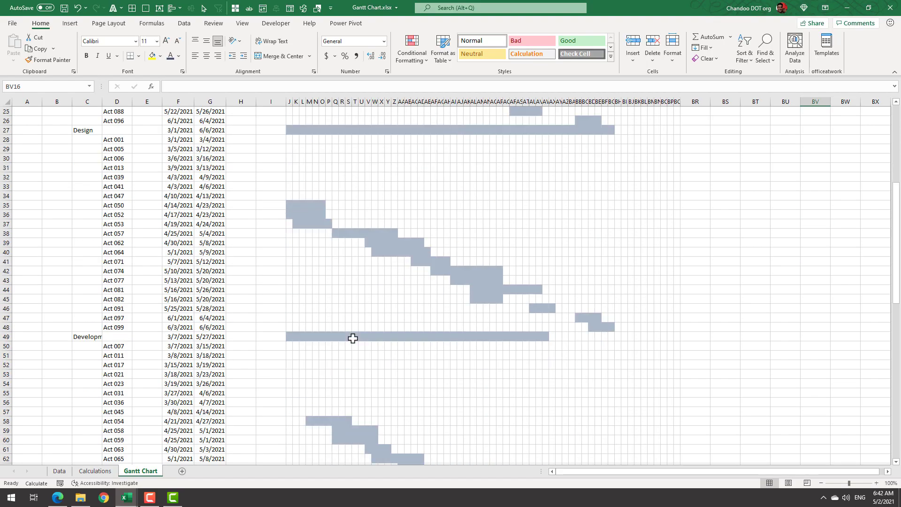
scroll(353, 338, up, 20)
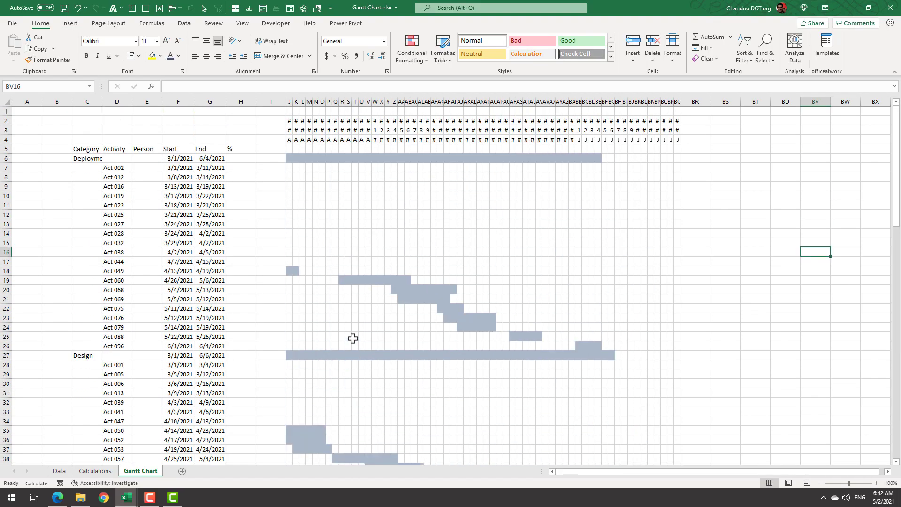
Enter in E6 an XLOOKUP of D6 in activities[Activity] that returns activities[Owner], with "" if not found
drag(149, 170, 155, 345)
drag(241, 165, 232, 304)
click(148, 159)
text(=XLOOKUP()
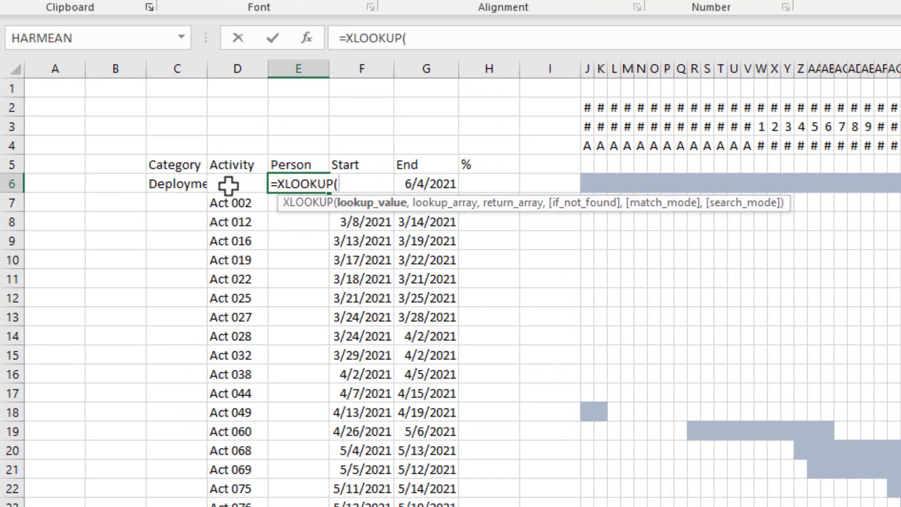
click(228, 186)
text(,a)
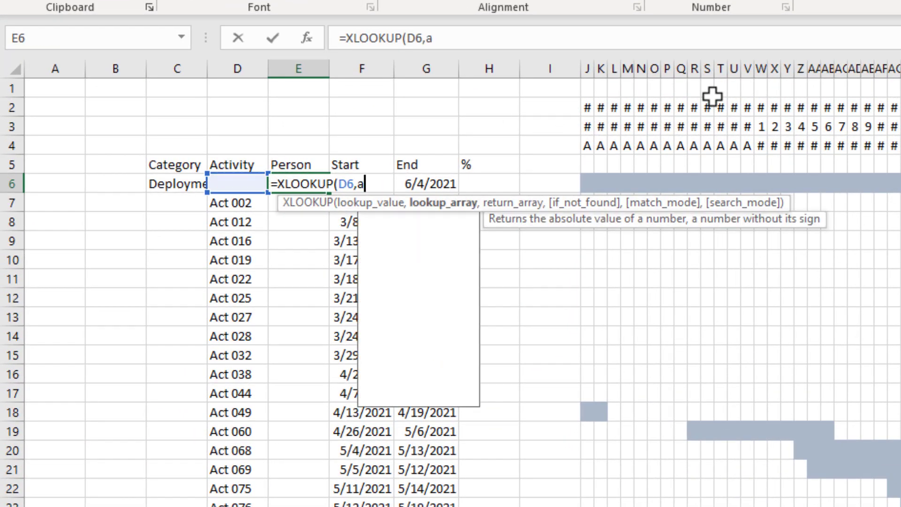
text(c)
key(Down)
text(tivities[Activity],activities[)
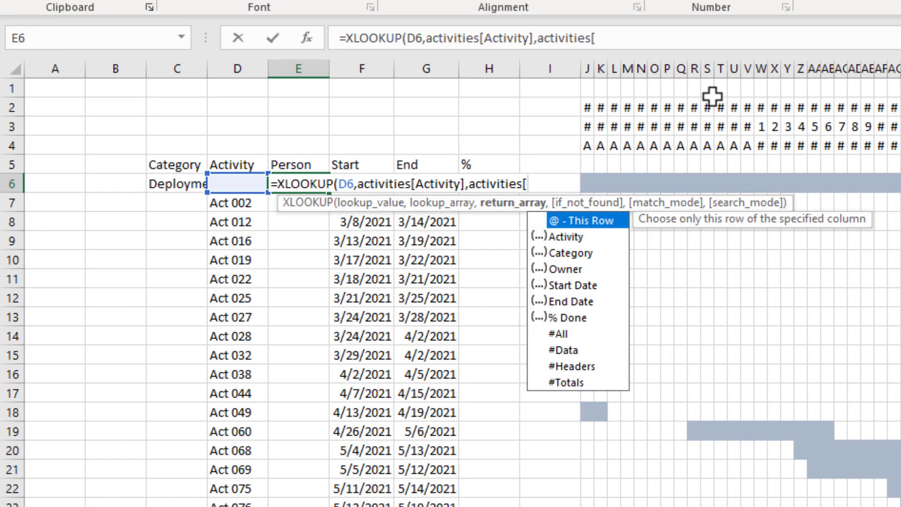
text(Owner],)
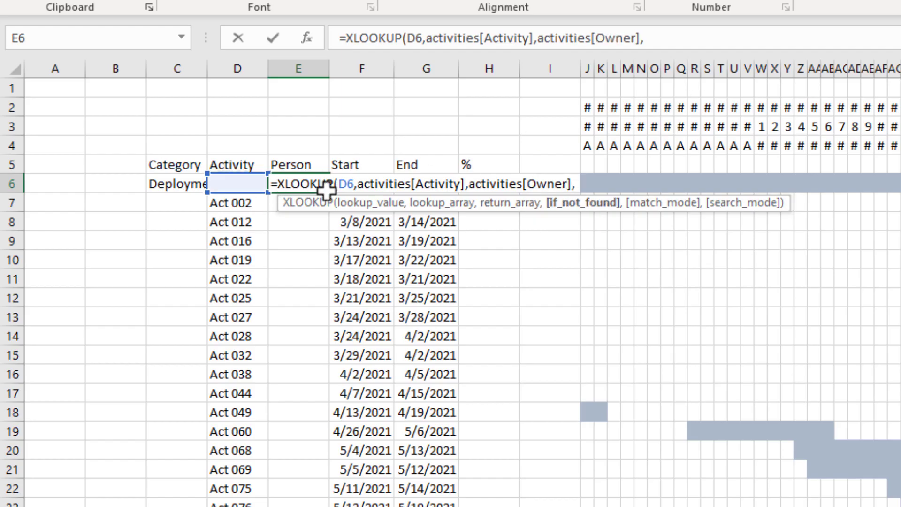
text(""))
key(Return)
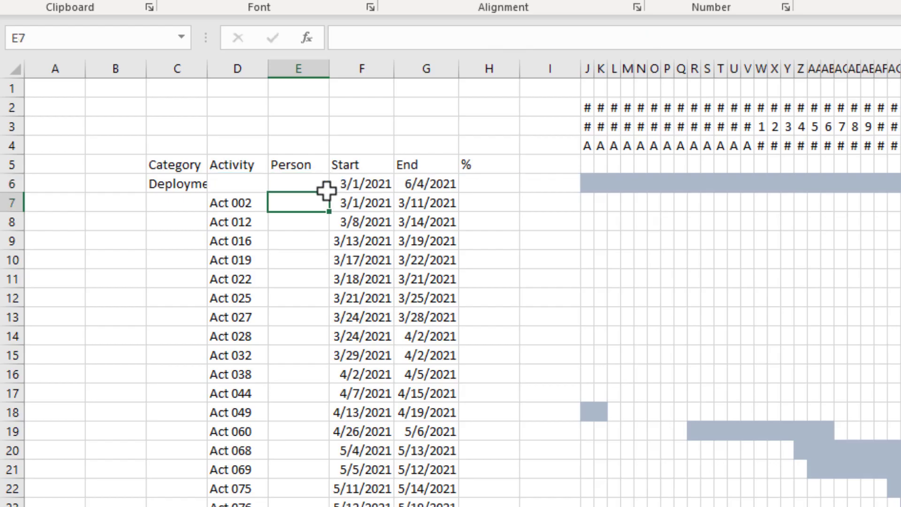
Copy the owner lookup down the Person column and enter a similar XLOOKUP returning activities[% Done] in the % column from H6
click(325, 190)
double_click(329, 192)
click(489, 183)
text(=)
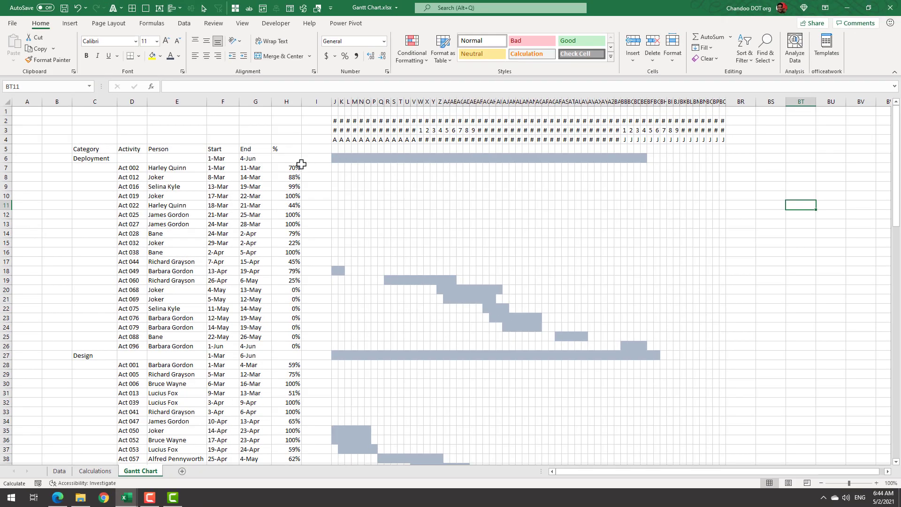
Apply solid green data bars to the % values in column H from H6 down to row 110
click(301, 164)
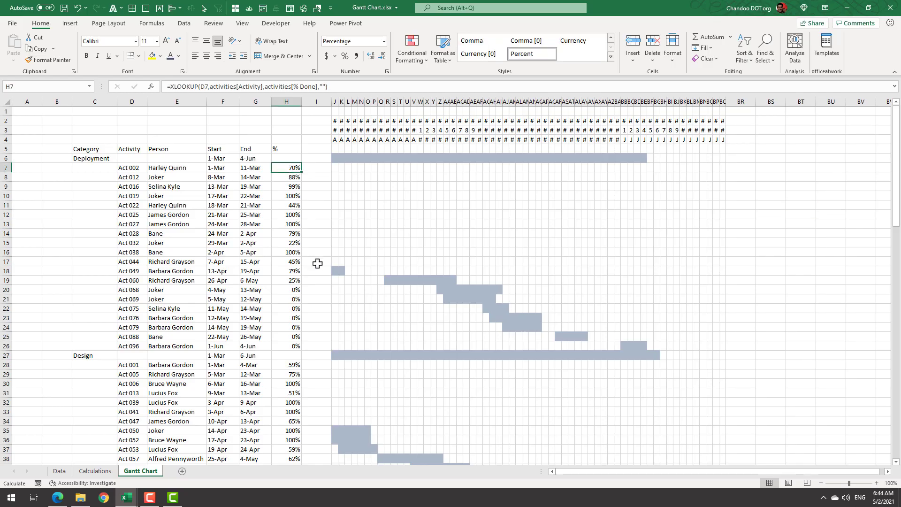
key(ctrl+space)
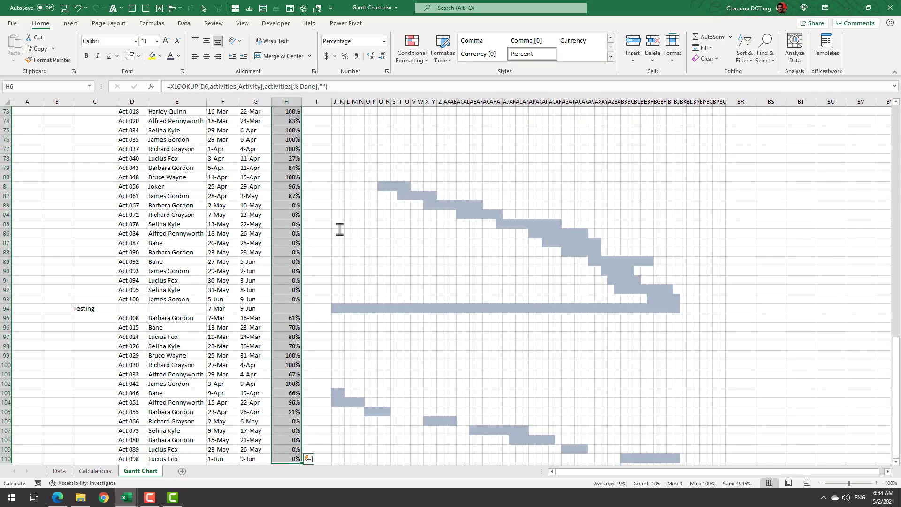
click(412, 58)
mouse_move(444, 127)
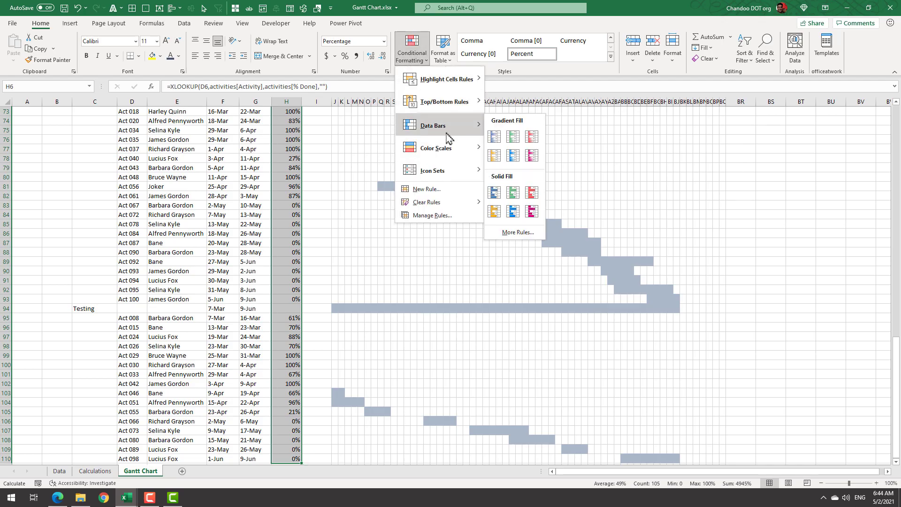
click(513, 197)
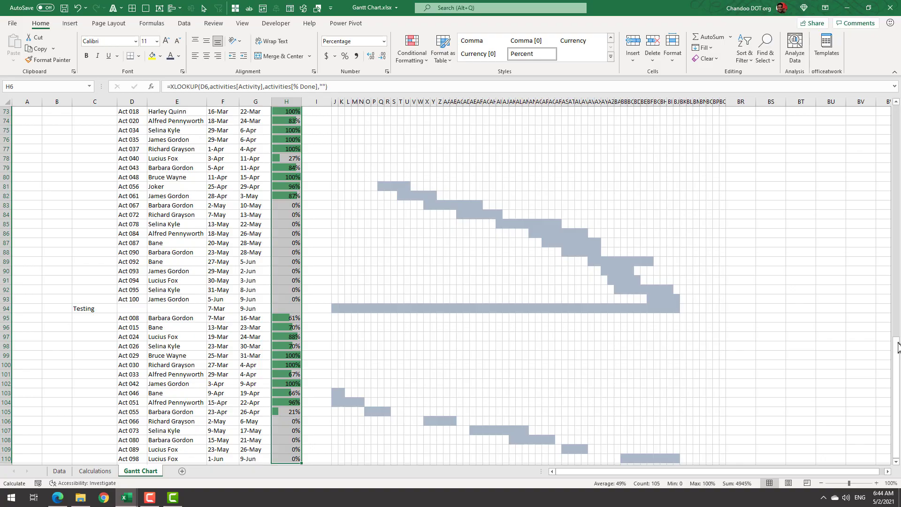
Edit the % column's data bar rule to show the bar only, and narrow column H
scroll(313, 211, up, 20)
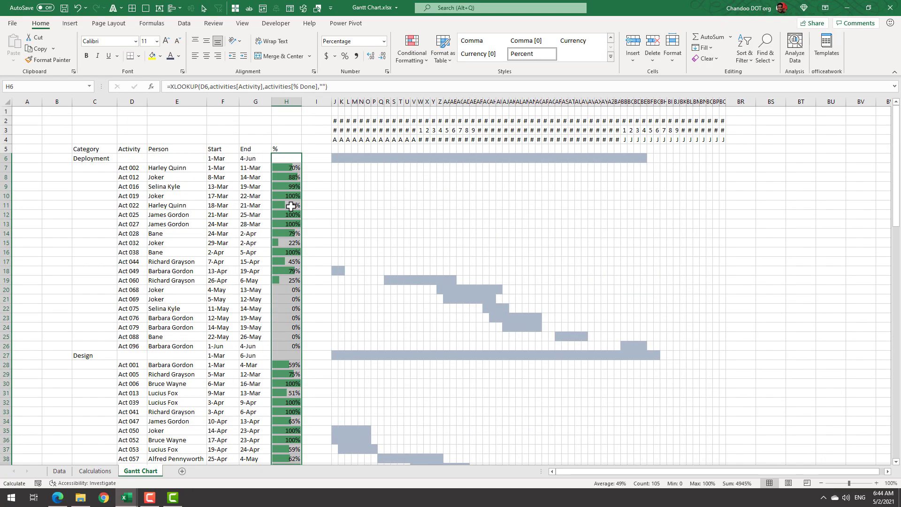
click(412, 49)
click(422, 218)
double_click(322, 149)
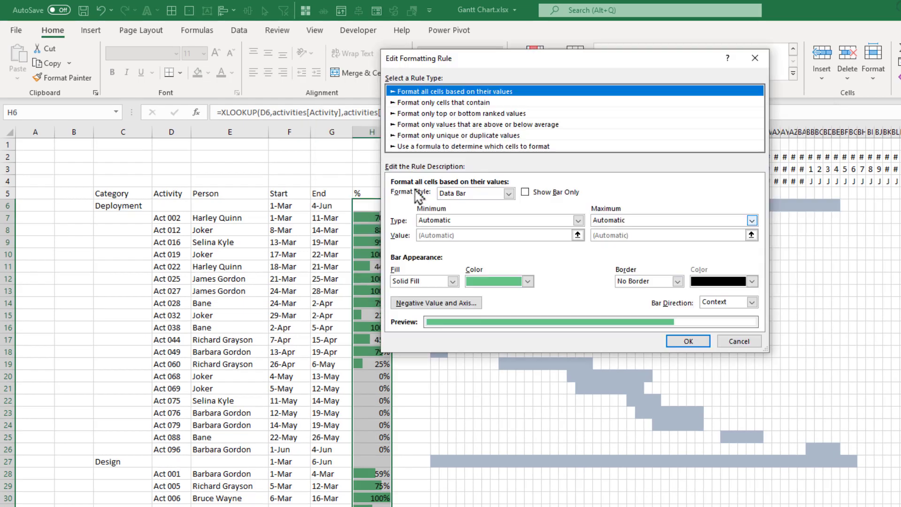
click(525, 191)
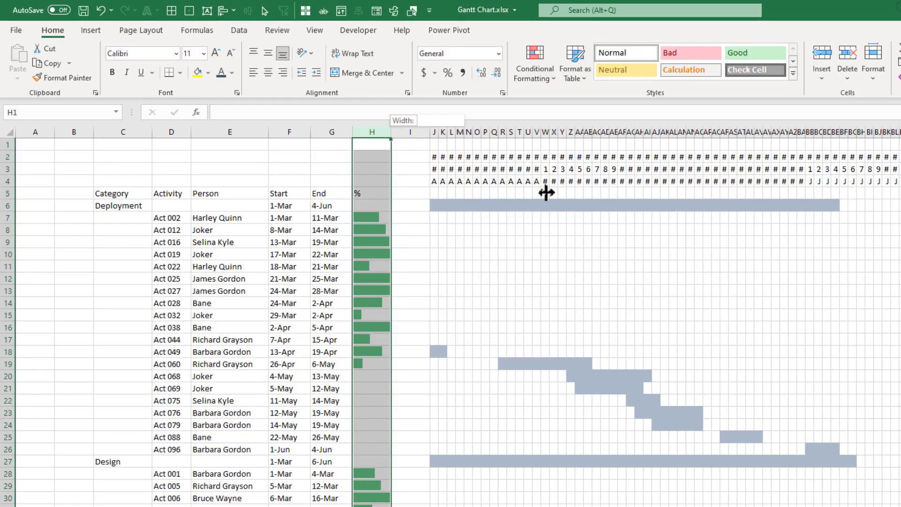
drag(543, 191, 378, 194)
Enter =H6 in I6 and fill it down column I to row 110
click(378, 195)
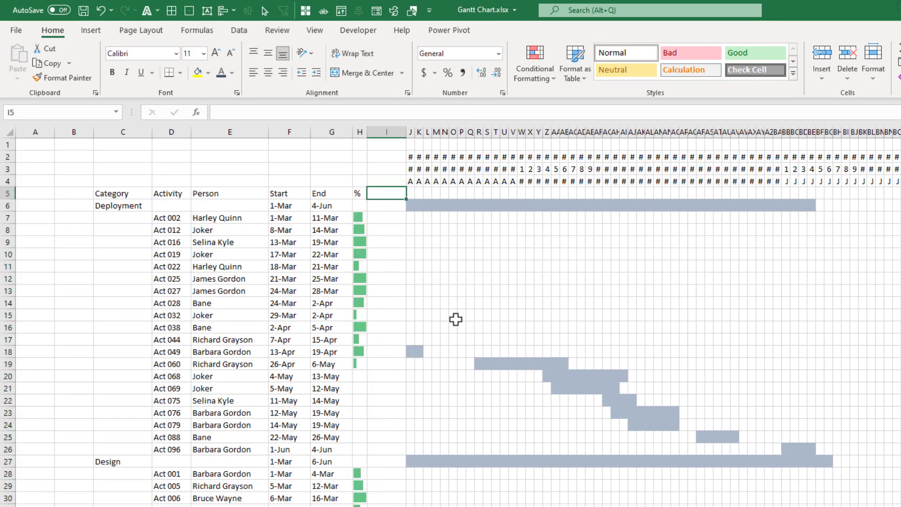
key(Down)
text(=)
key(Left)
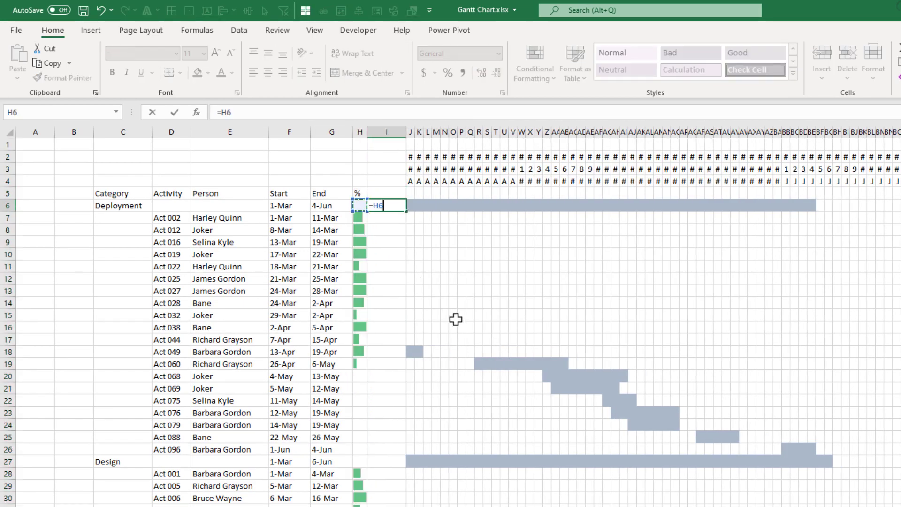
key(ctrl+Return)
key(ctrl+d)
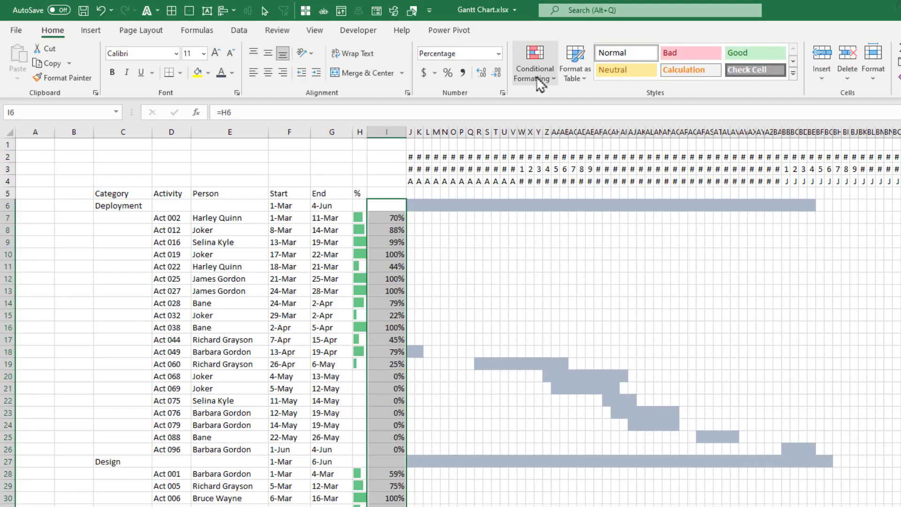
Apply the uncircled check mark, exclamation mark and cross icon set to the percentages in I6:I110
click(538, 79)
mouse_move(563, 221)
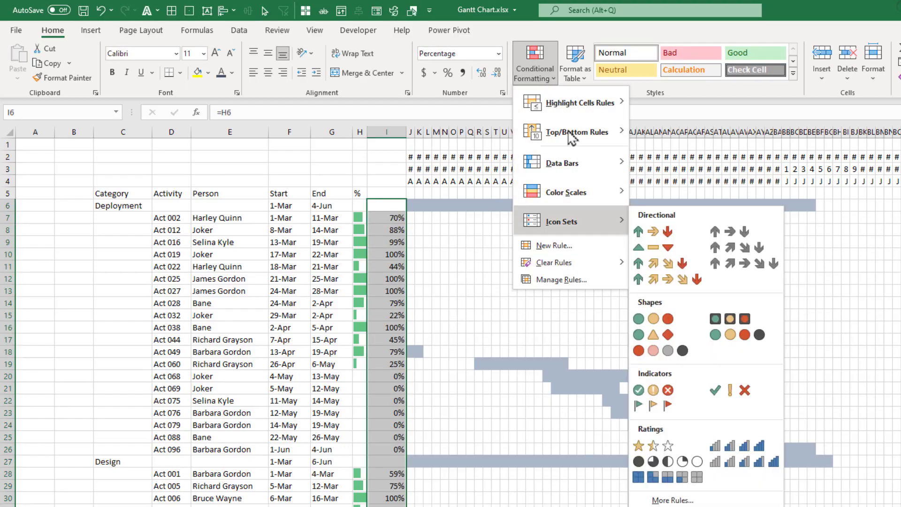
click(722, 394)
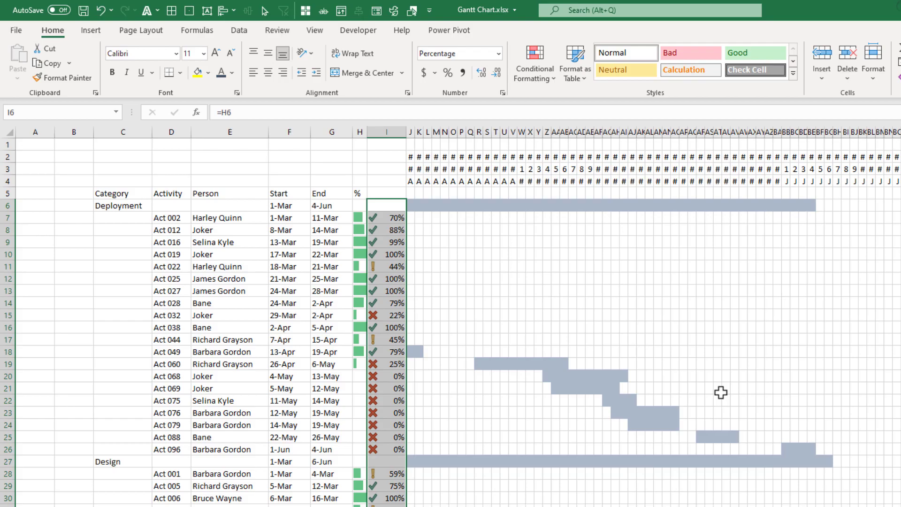
Edit the icon set rule to show a green check for values >= 1 as Number and no cell icon for the other two levels
click(535, 75)
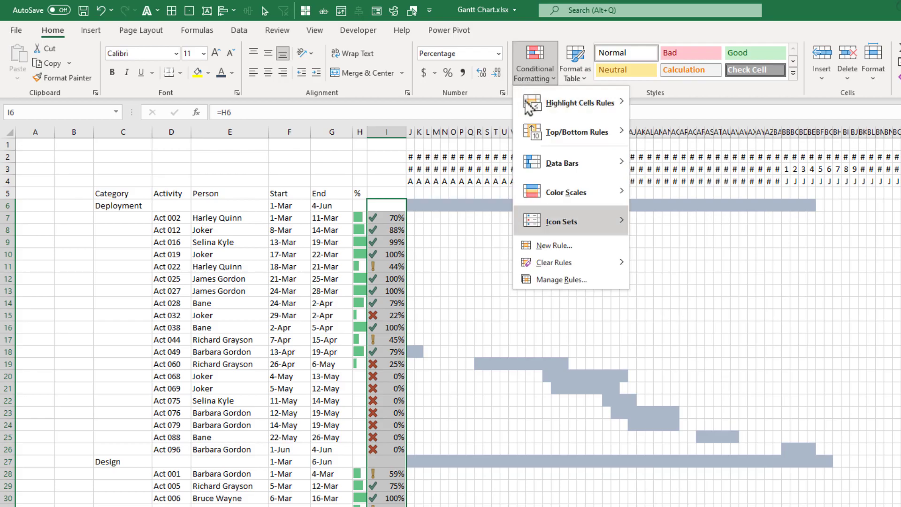
click(561, 279)
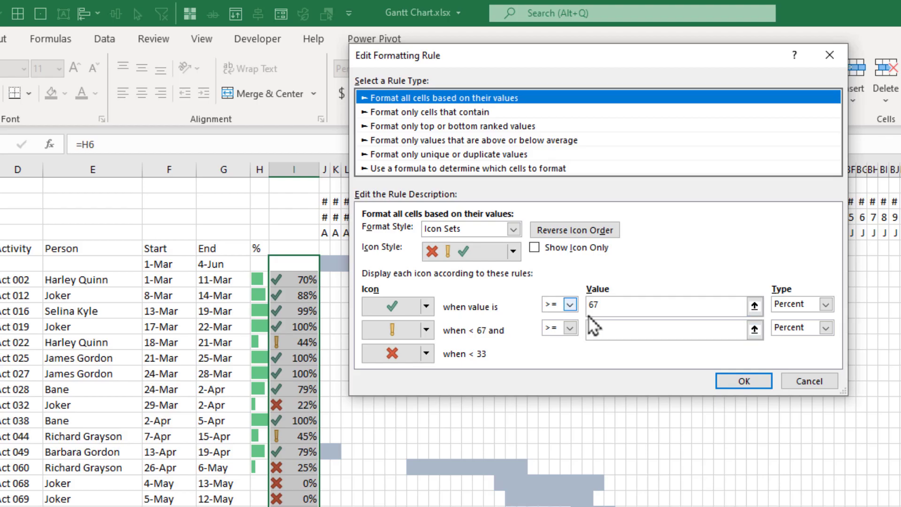
drag(711, 305, 529, 304)
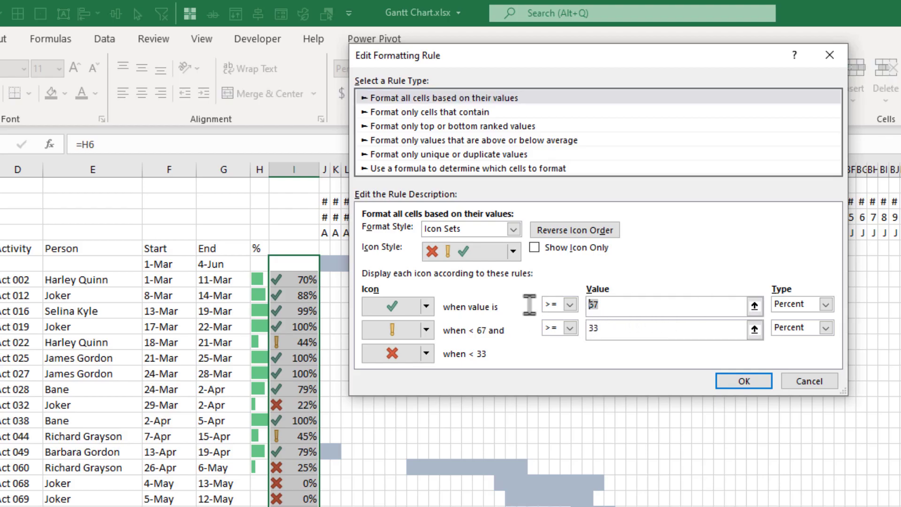
text(1)
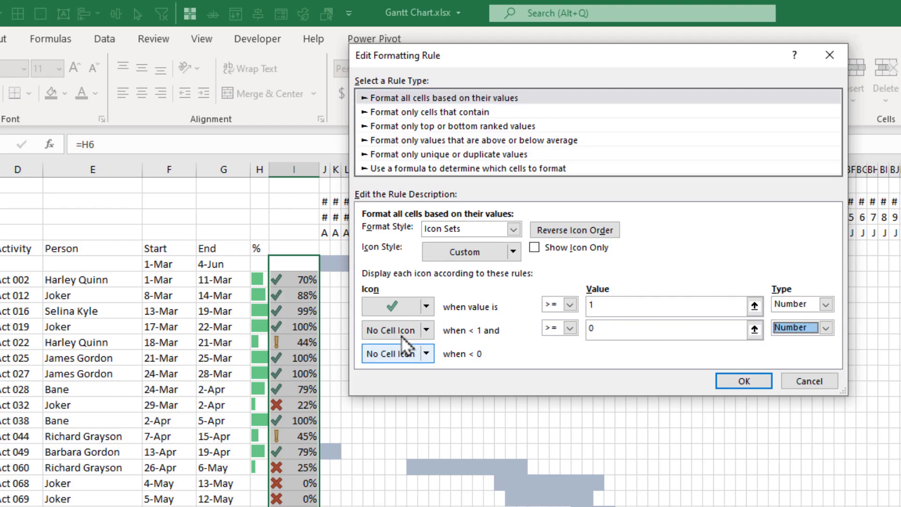
click(744, 381)
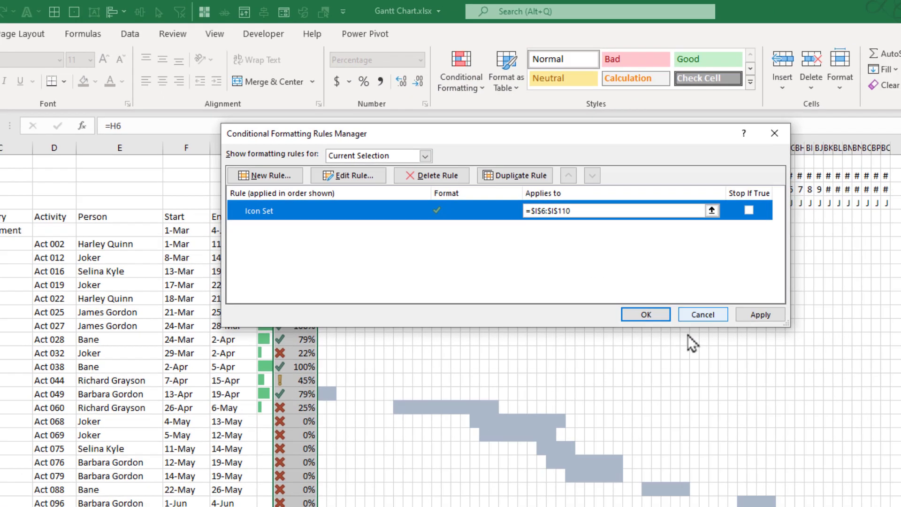
click(639, 314)
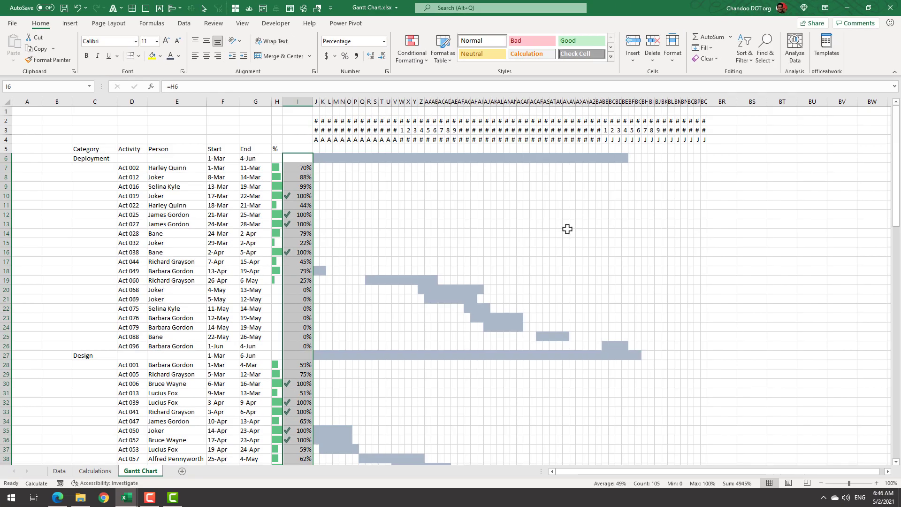
Hide the percentages in column I with the custom number format ;;; and narrow the column to fit the check icons
scroll(382, 243, down, 6)
scroll(312, 249, up, 6)
key(ctrl+1)
click(344, 137)
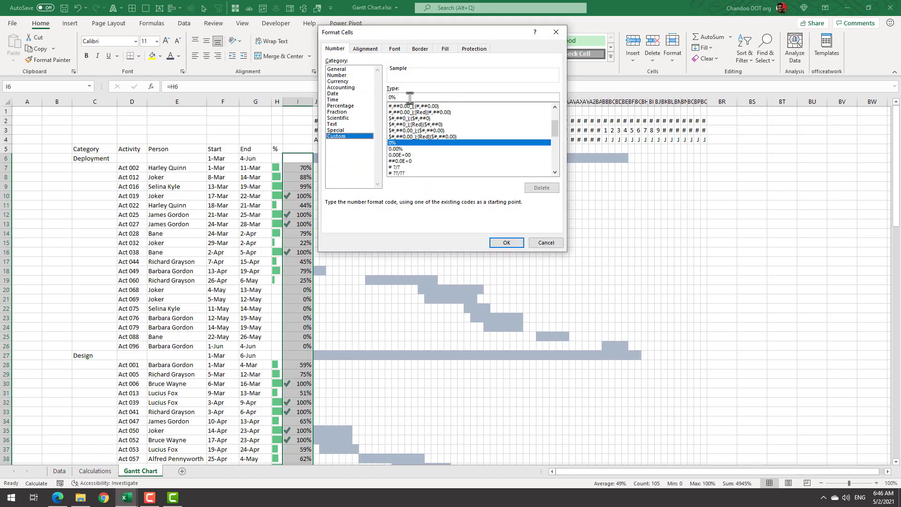
text(;;;)
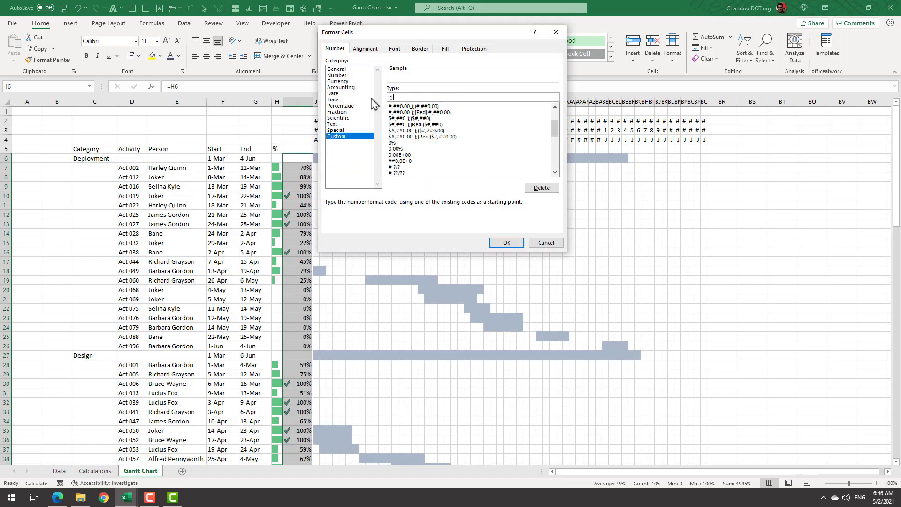
click(506, 243)
drag(312, 102, 292, 102)
click(760, 178)
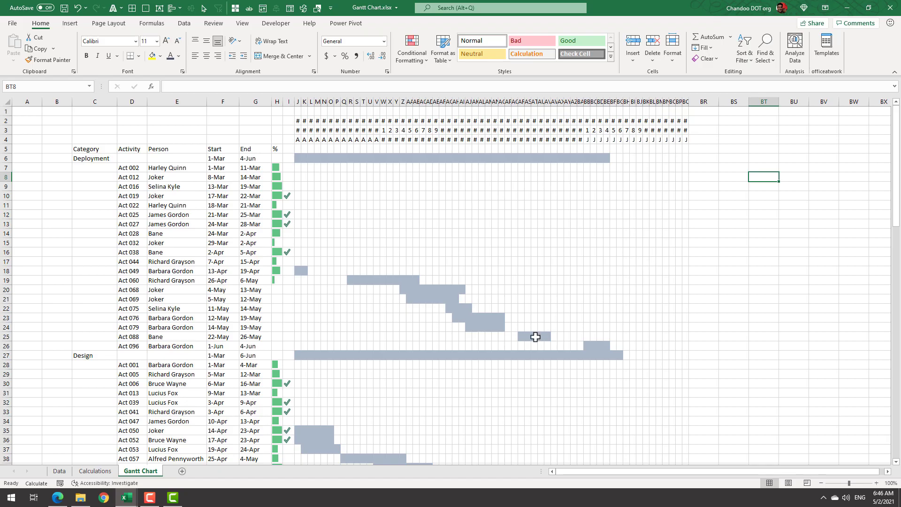
Create a formula-based conditional formatting rule =J$3=TODAY() on the timeline from J3 down to the last activity row
key(ctrl+z)
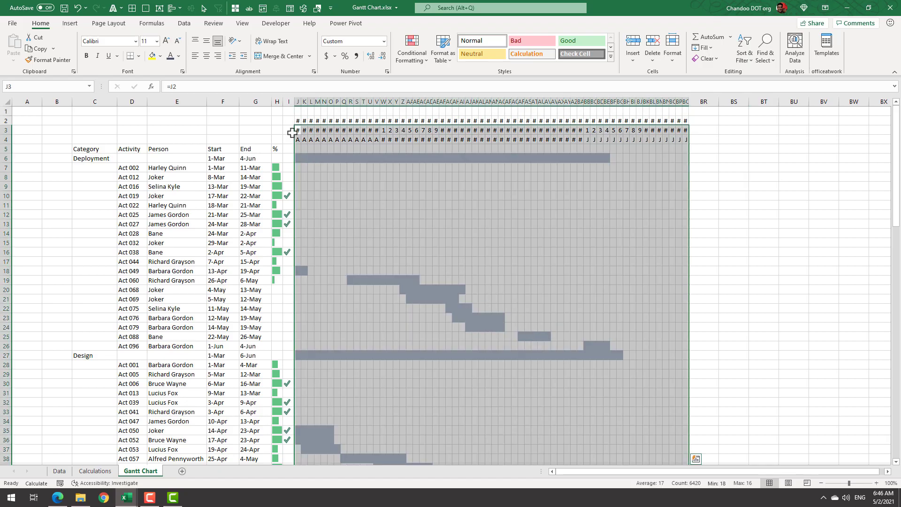
click(413, 54)
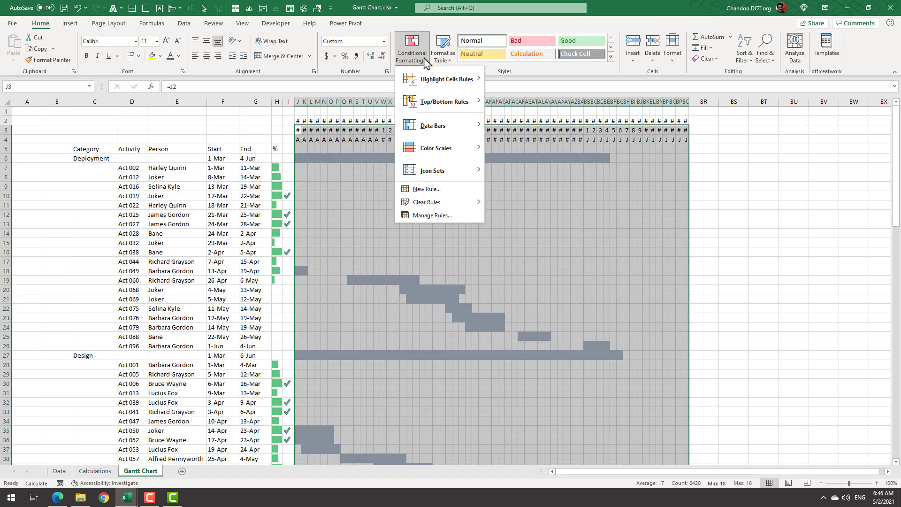
click(438, 189)
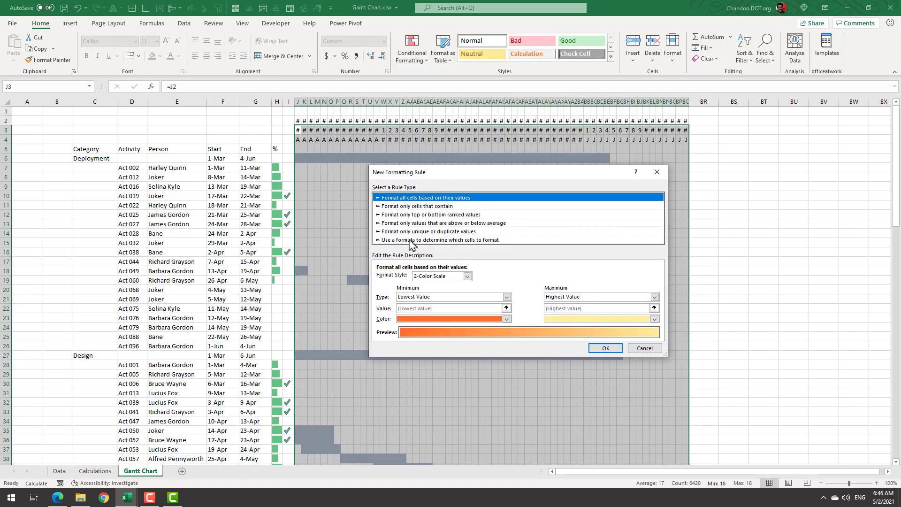
click(414, 239)
click(413, 278)
text(=)
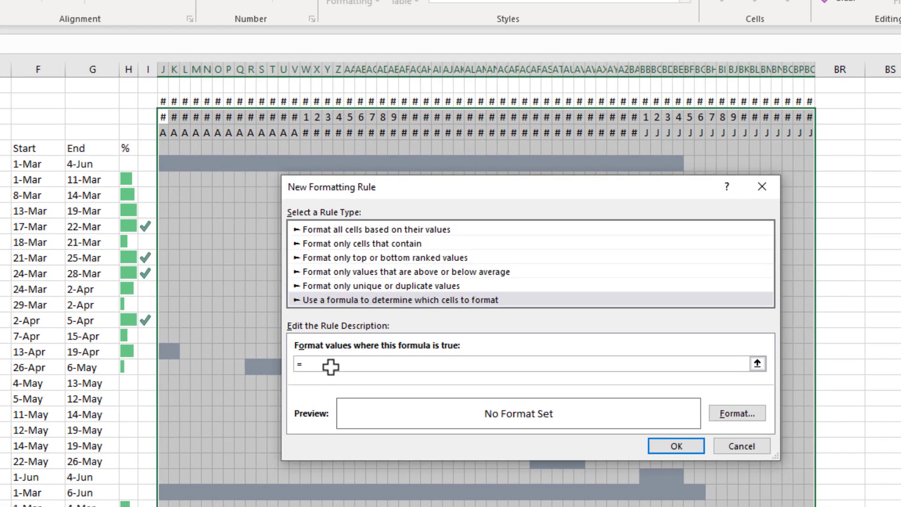
text($J$3)
key(F4)
text(=TODAY()
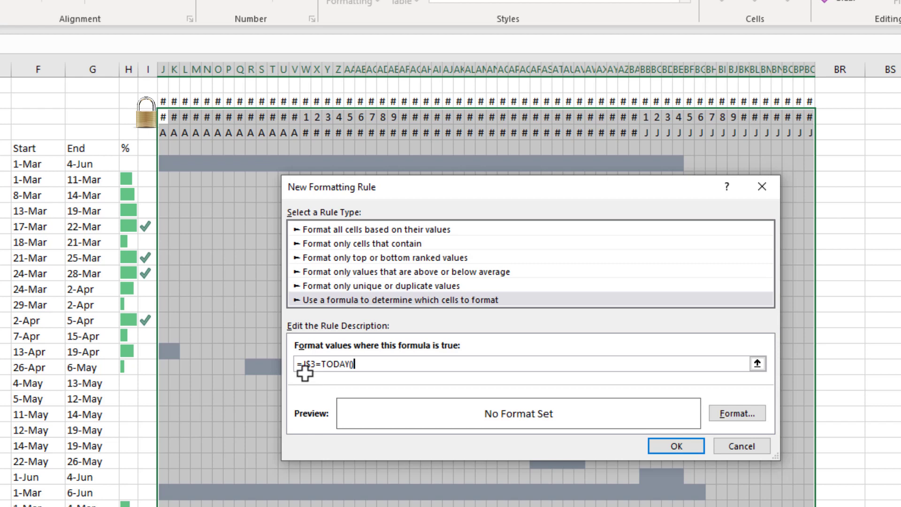
Give the TODAY rule a light gold fill and apply it to the timeline
key(alt+f)
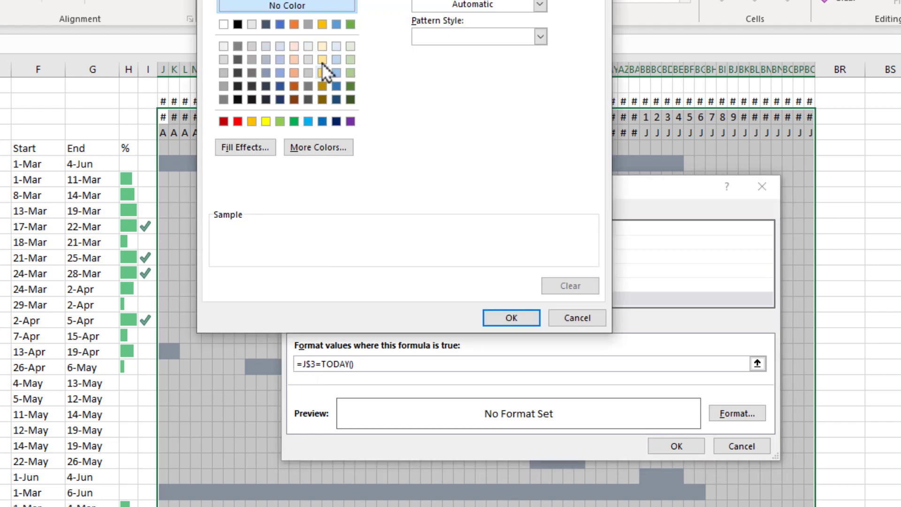
click(322, 63)
click(511, 318)
click(676, 446)
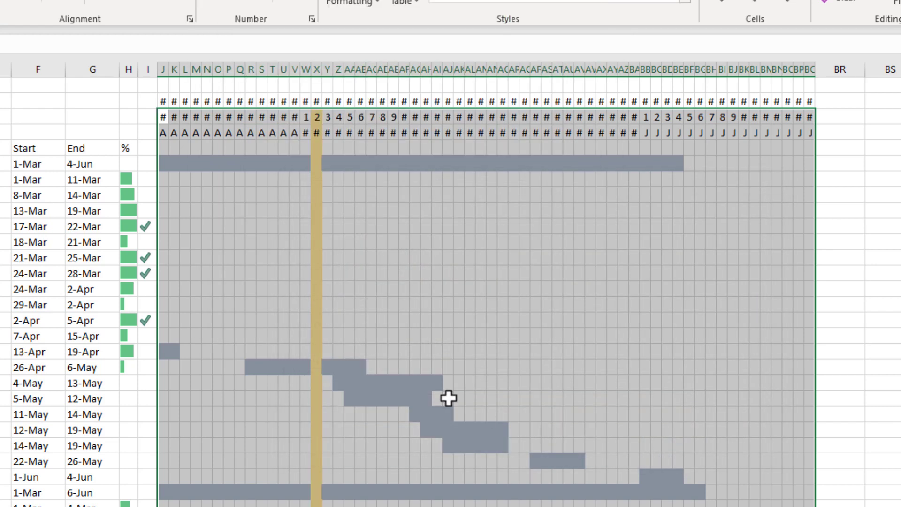
scroll(449, 398, down, 19)
scroll(448, 398, up, 18)
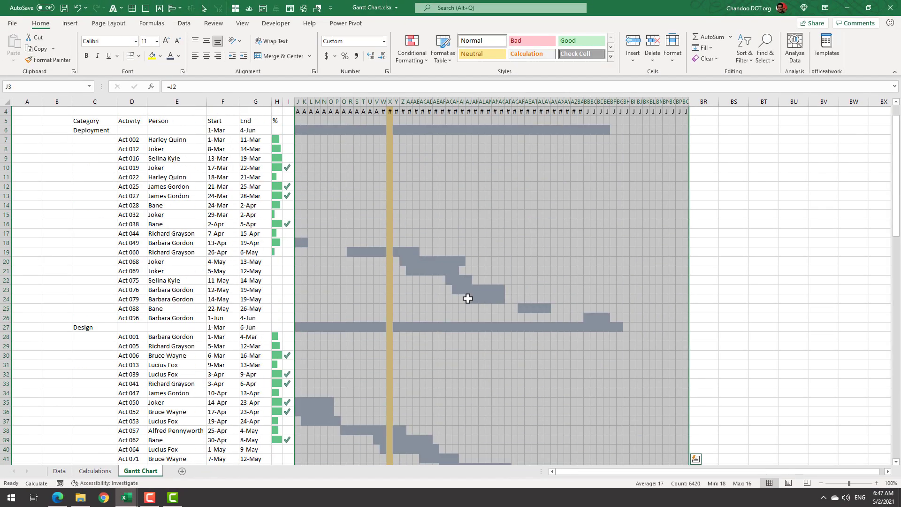
Move the =J$3=TODAY() conditional formatting rule below the Cell Value = TRUE rule on the timeline and apply the new order
scroll(467, 298, up, 1)
click(412, 53)
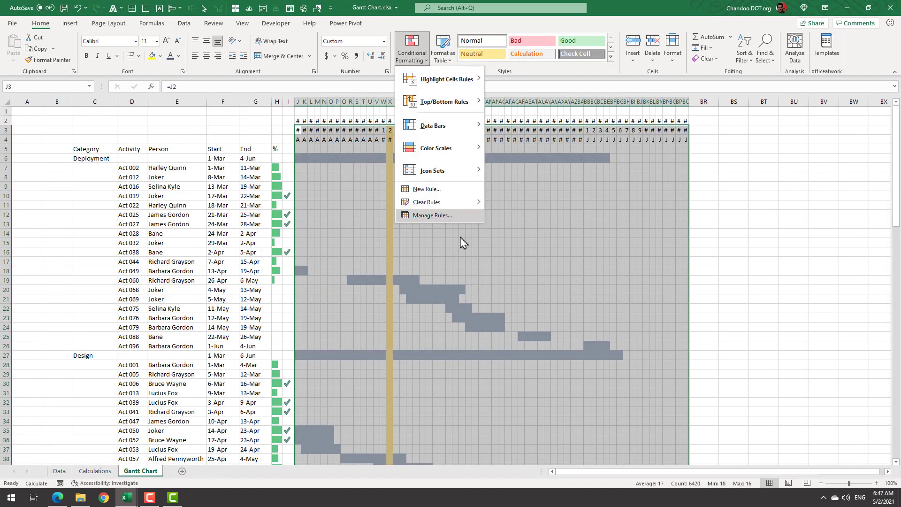
click(427, 217)
click(431, 241)
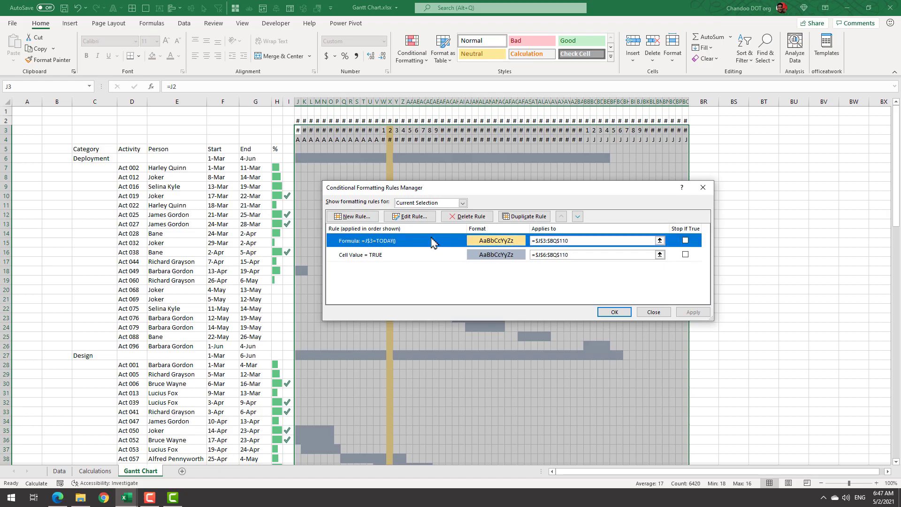
click(577, 216)
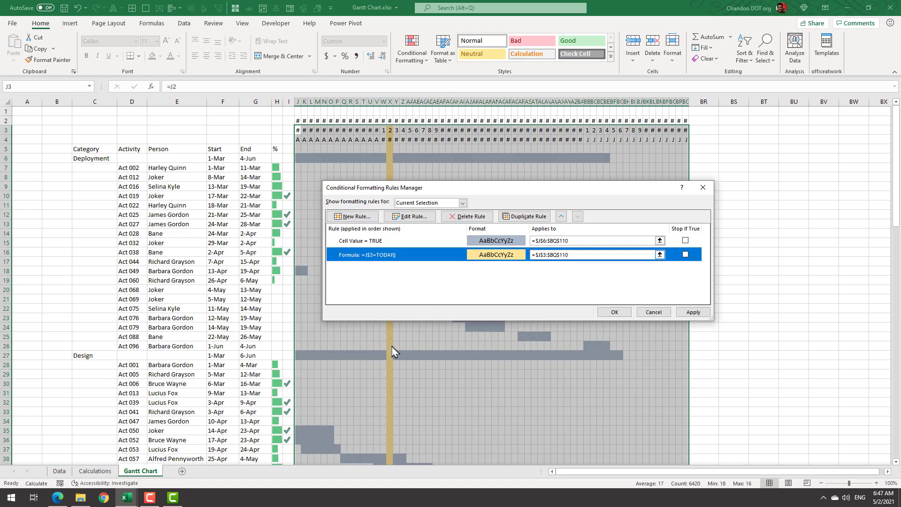
click(614, 312)
click(449, 374)
scroll(555, 342, down, 10)
scroll(495, 370, up, 10)
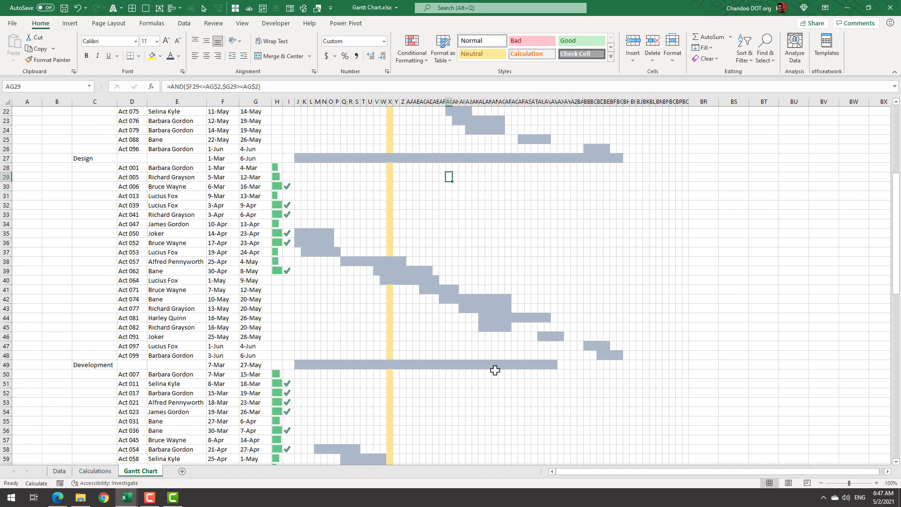
drag(95, 149, 685, 136)
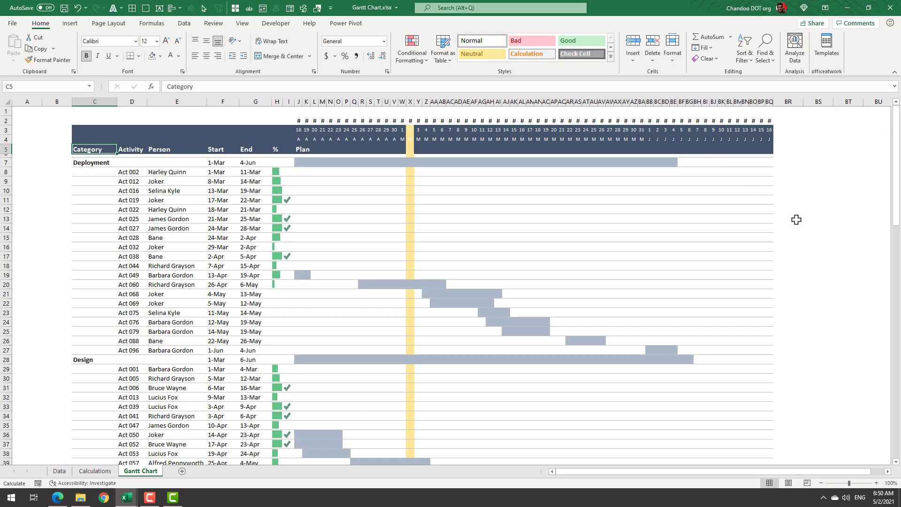
click(96, 165)
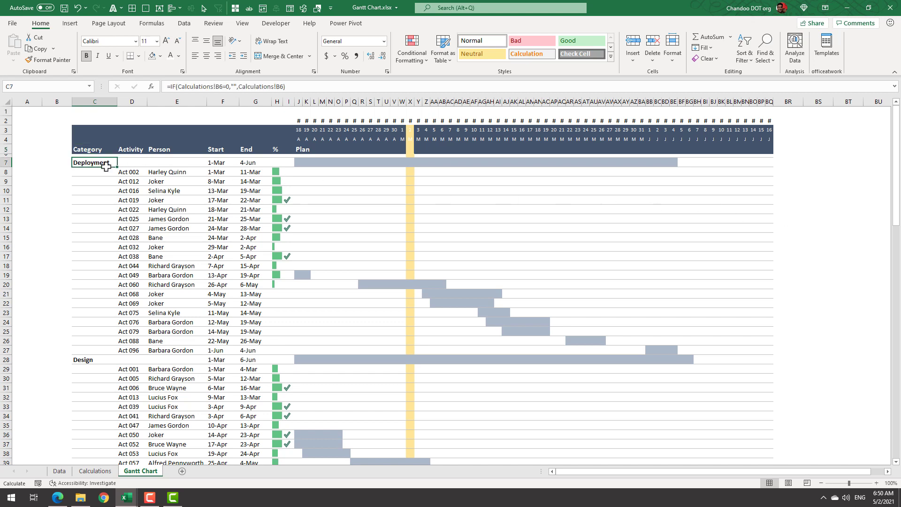
click(155, 172)
click(219, 163)
drag(135, 181, 134, 174)
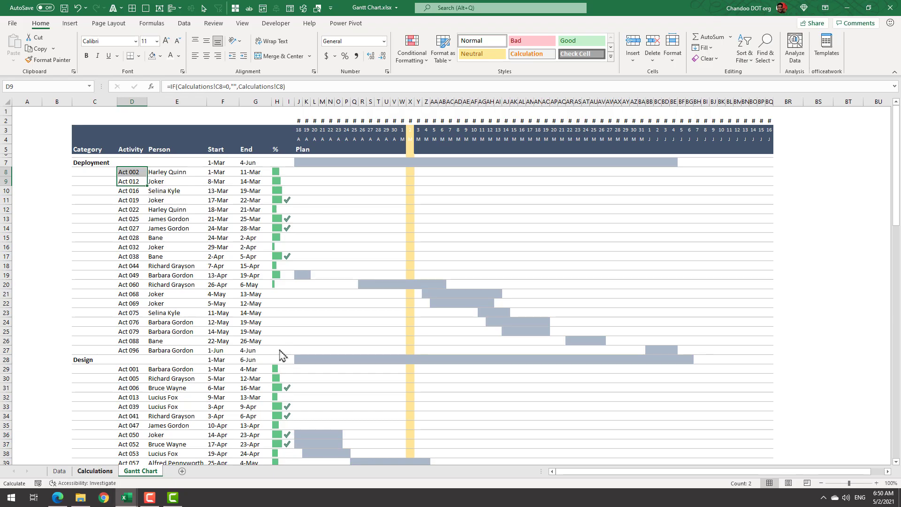
Add a slicer for the Team field of the people table to the PivotTable on the Calculations sheet
click(94, 471)
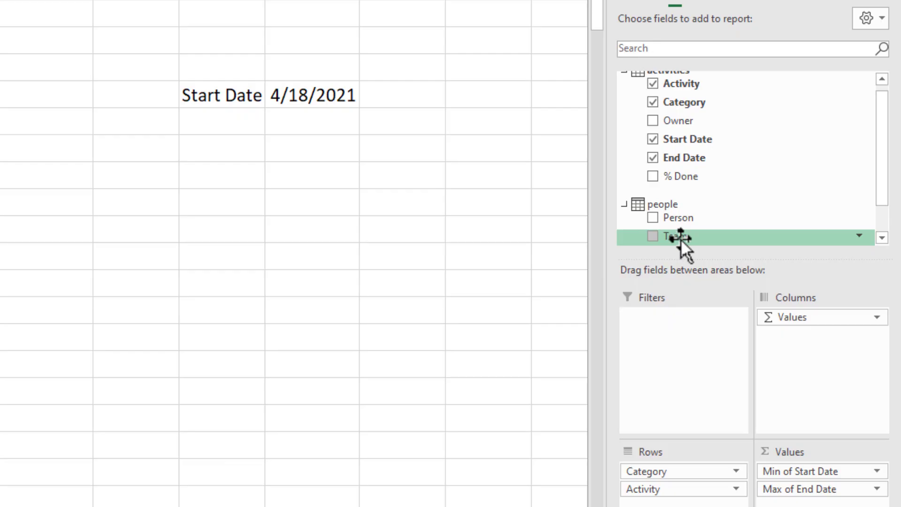
right_click(680, 239)
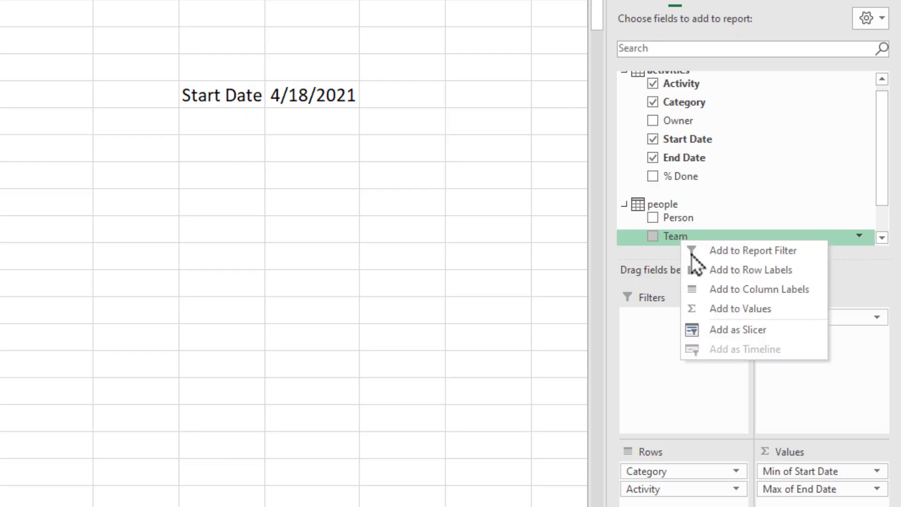
click(753, 330)
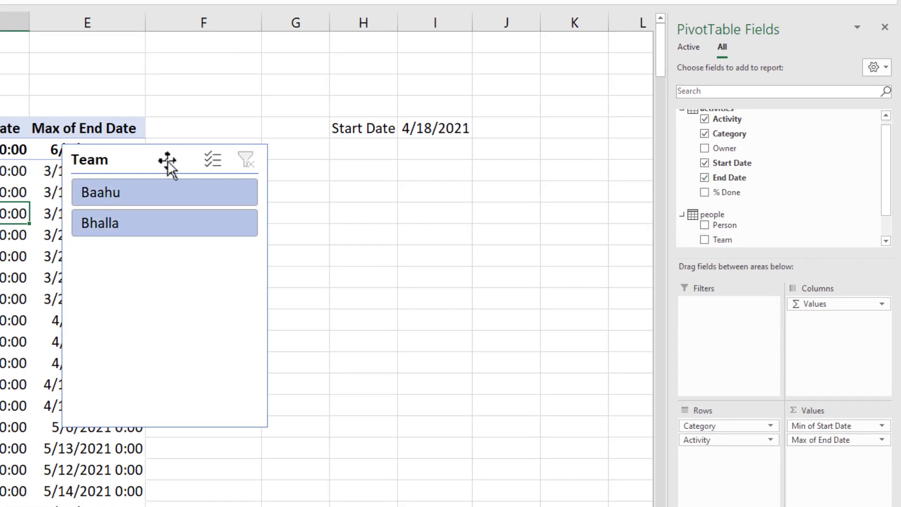
Transfer the Team slicer from the Calculations sheet to the Gantt Chart sheet and place it over the upper part of the timeline
drag(167, 161, 364, 195)
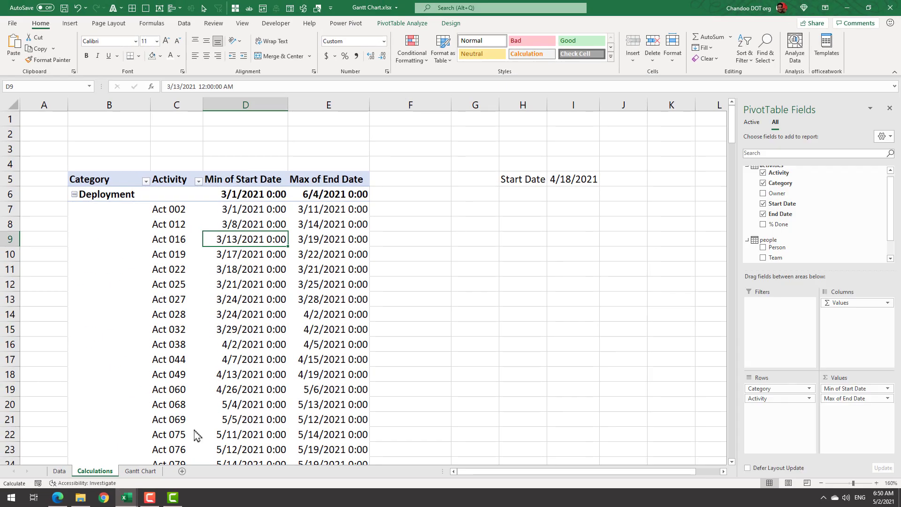
click(140, 471)
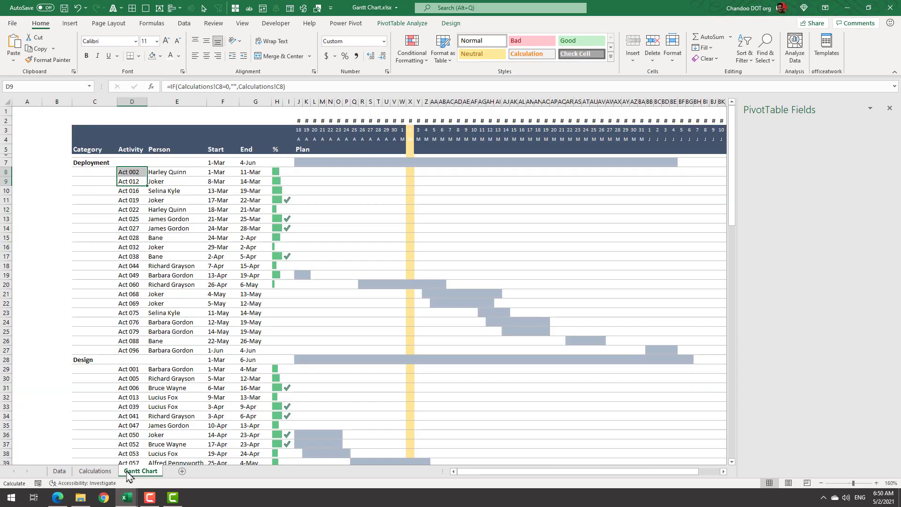
click(792, 162)
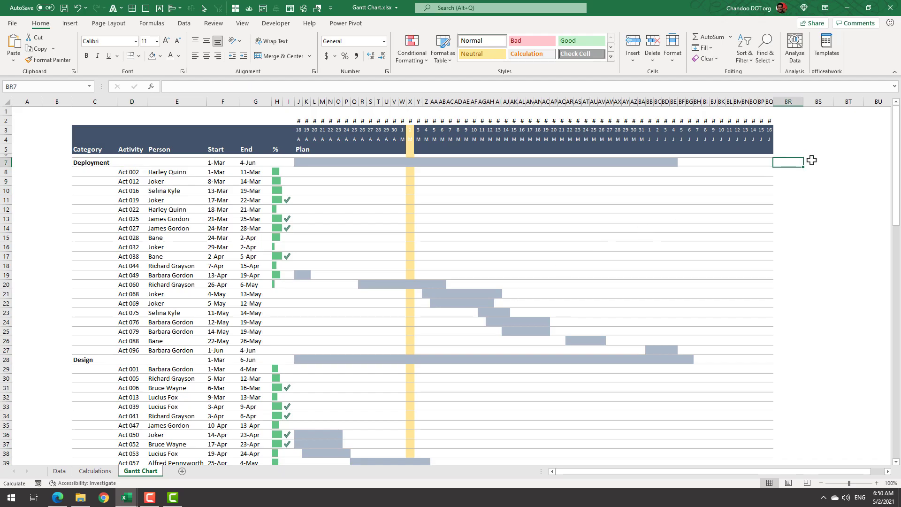
click(811, 162)
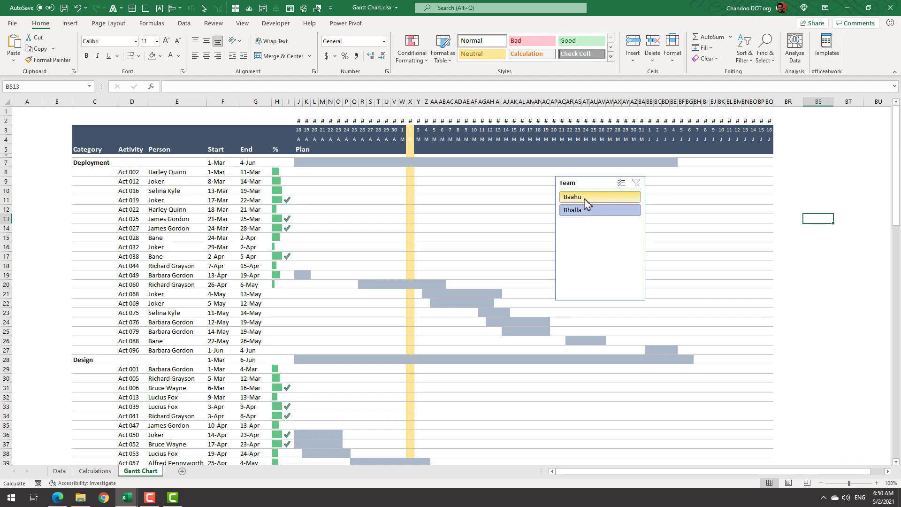
Filter the Gantt chart by team Baahu and switch the Team filter to Bhalla
click(585, 199)
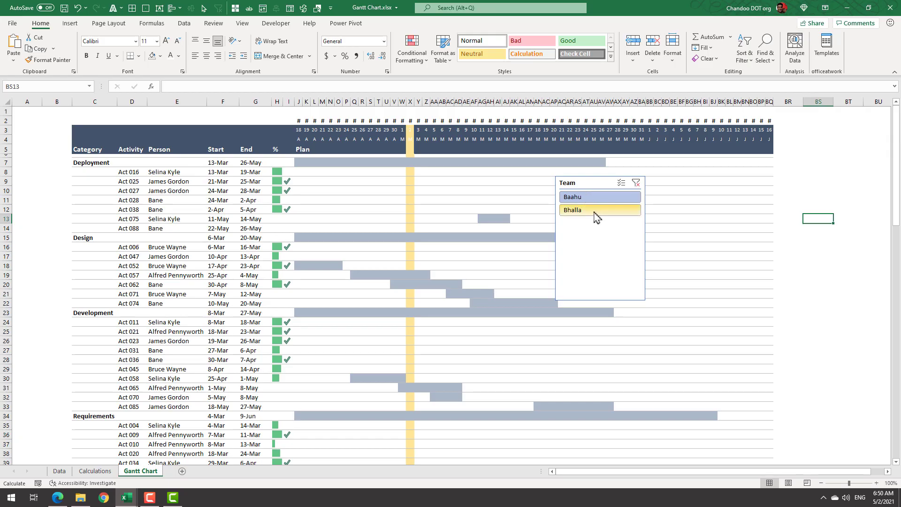
click(596, 211)
Examine the filtered activity list and the Start and End cells in the rows below the last activity
scroll(593, 211, down, 20)
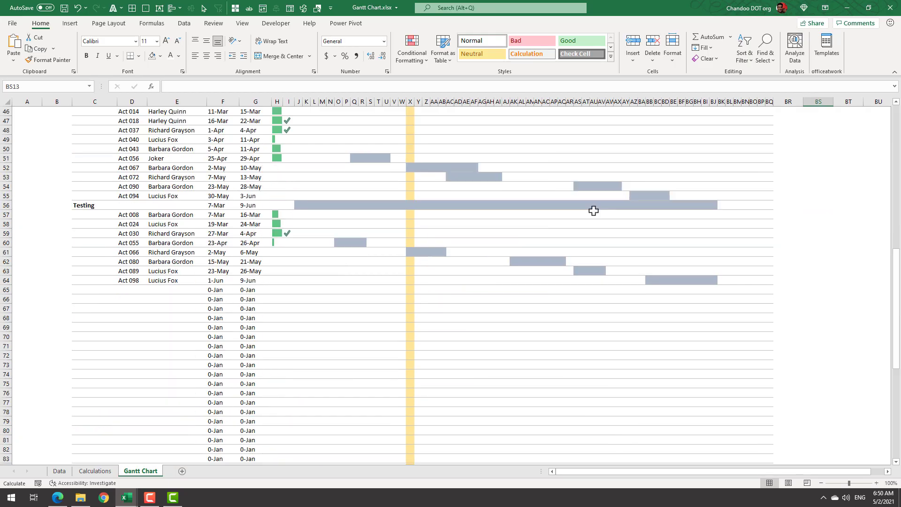
scroll(594, 211, up, 15)
scroll(594, 211, down, 15)
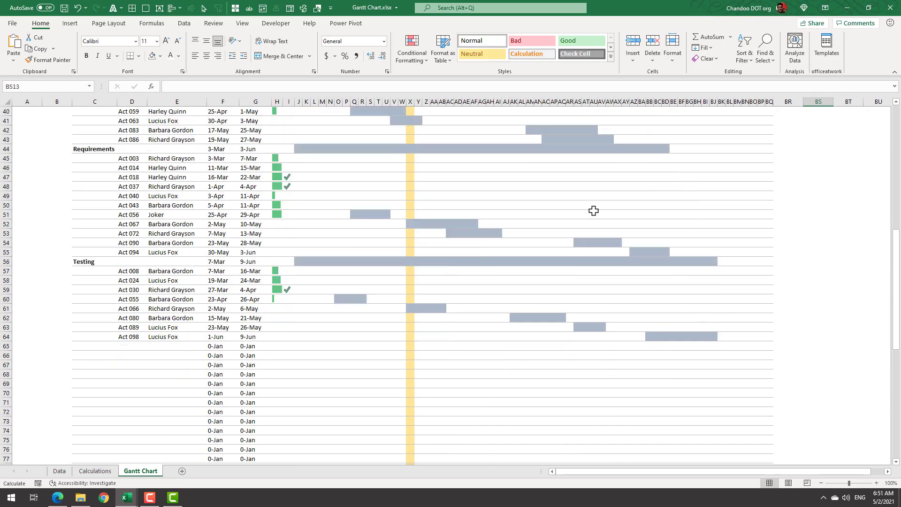
scroll(594, 211, up, 4)
scroll(594, 210, up, 4)
scroll(593, 211, down, 6)
click(227, 180)
scroll(256, 257, down, 15)
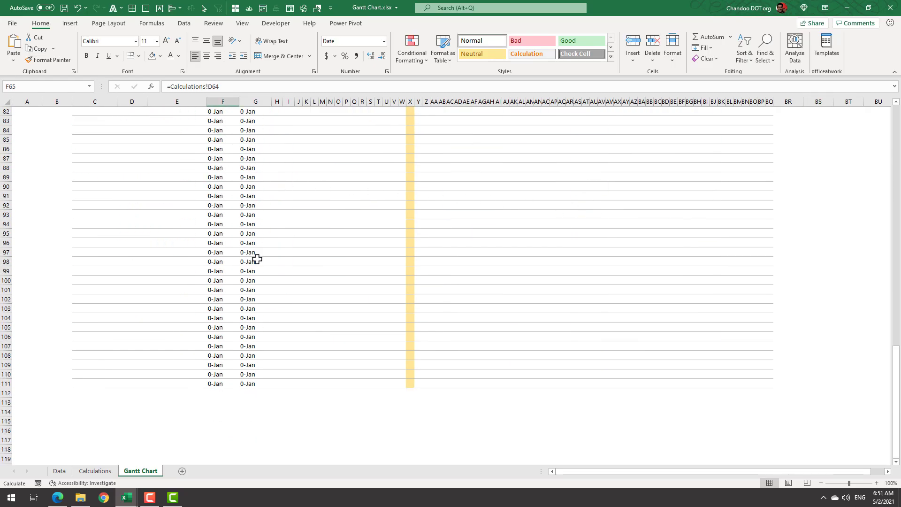
scroll(257, 259, up, 12)
scroll(257, 259, up, 20)
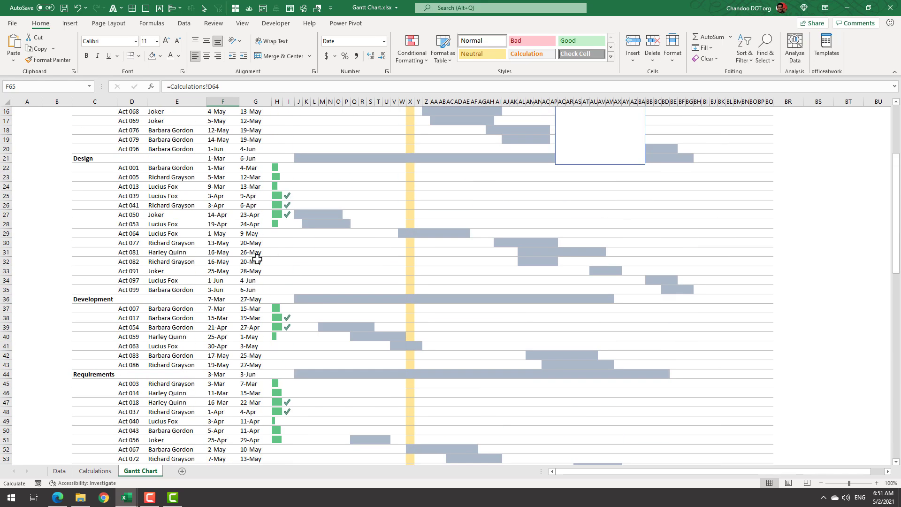